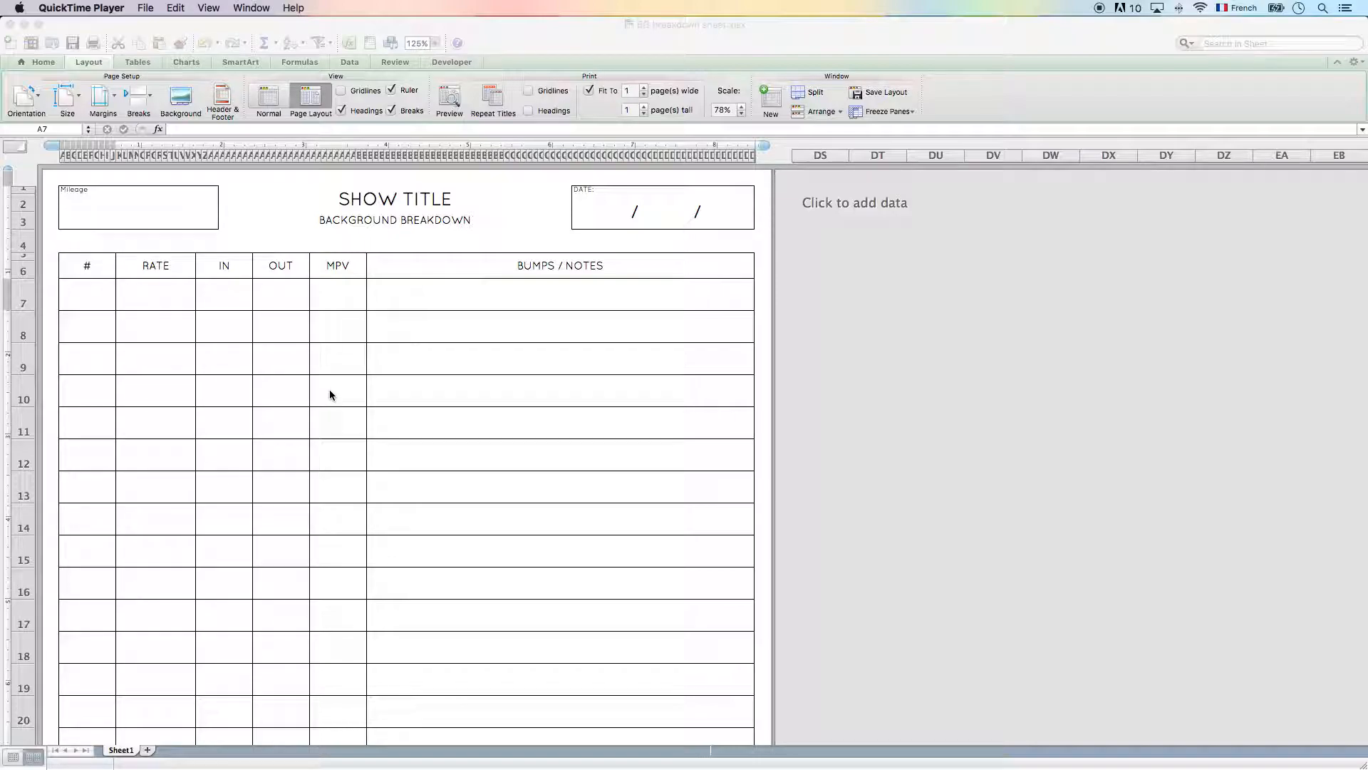
{"action": "left_click", "coordinate": [424, 199]}
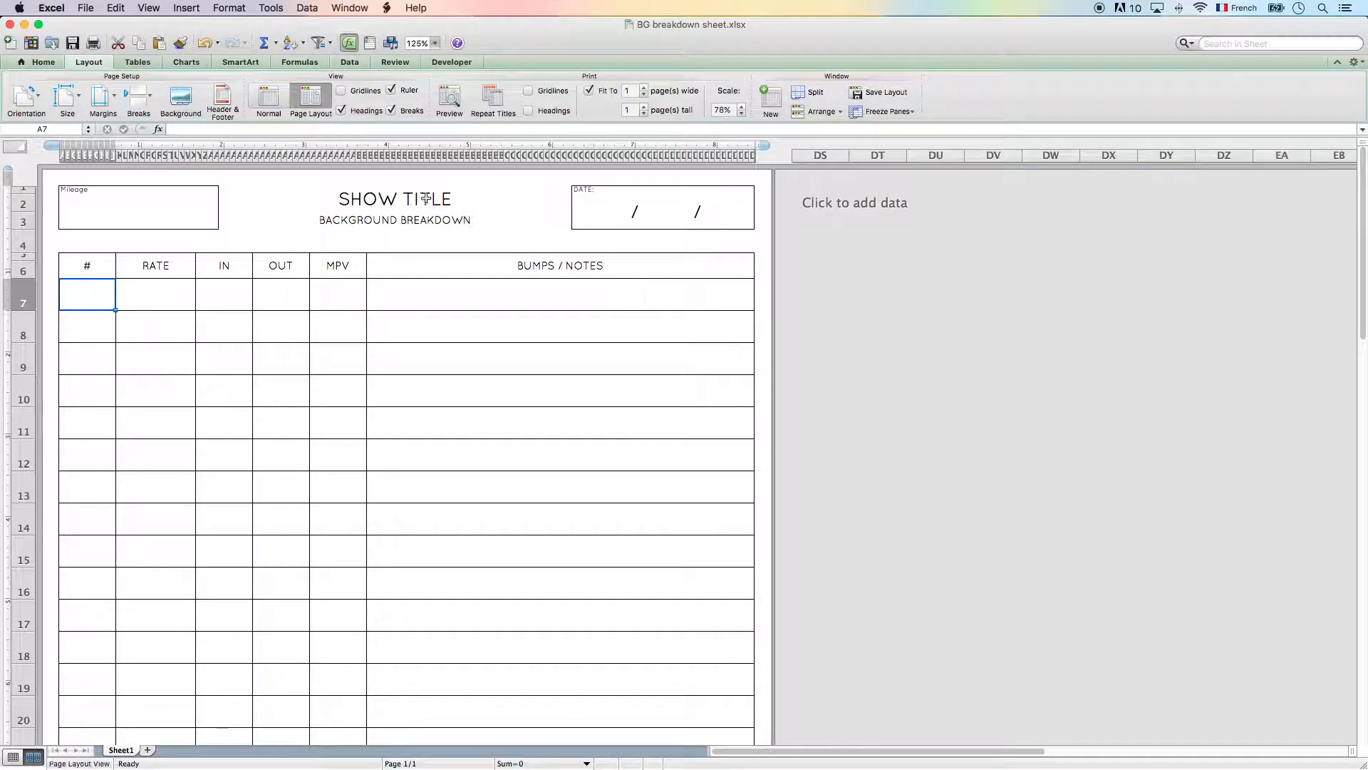
{"action": "left_click", "coordinate": [424, 198]}
{"action": "left_click", "coordinate": [383, 220]}
{"action": "left_click", "coordinate": [592, 215]}
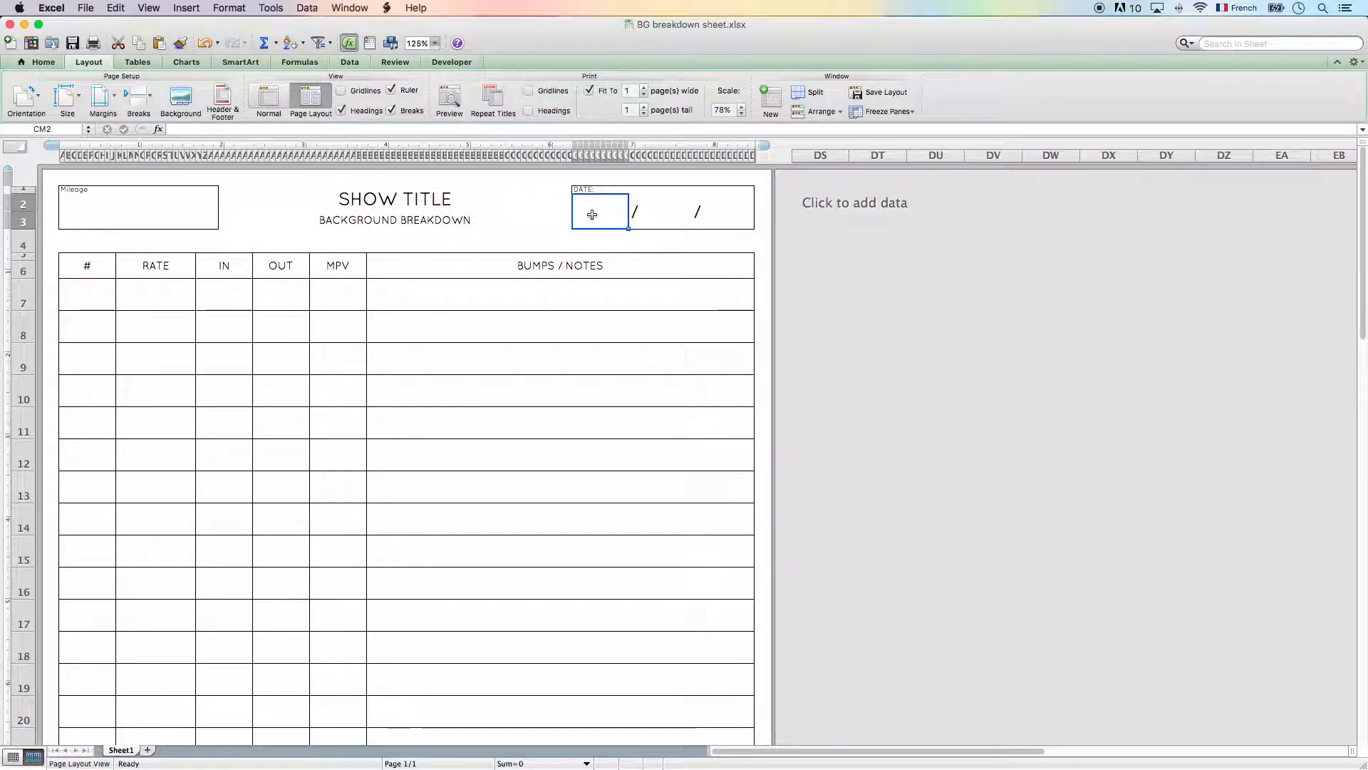
{"action": "left_click", "coordinate": [667, 212]}
{"action": "left_click", "coordinate": [719, 211]}
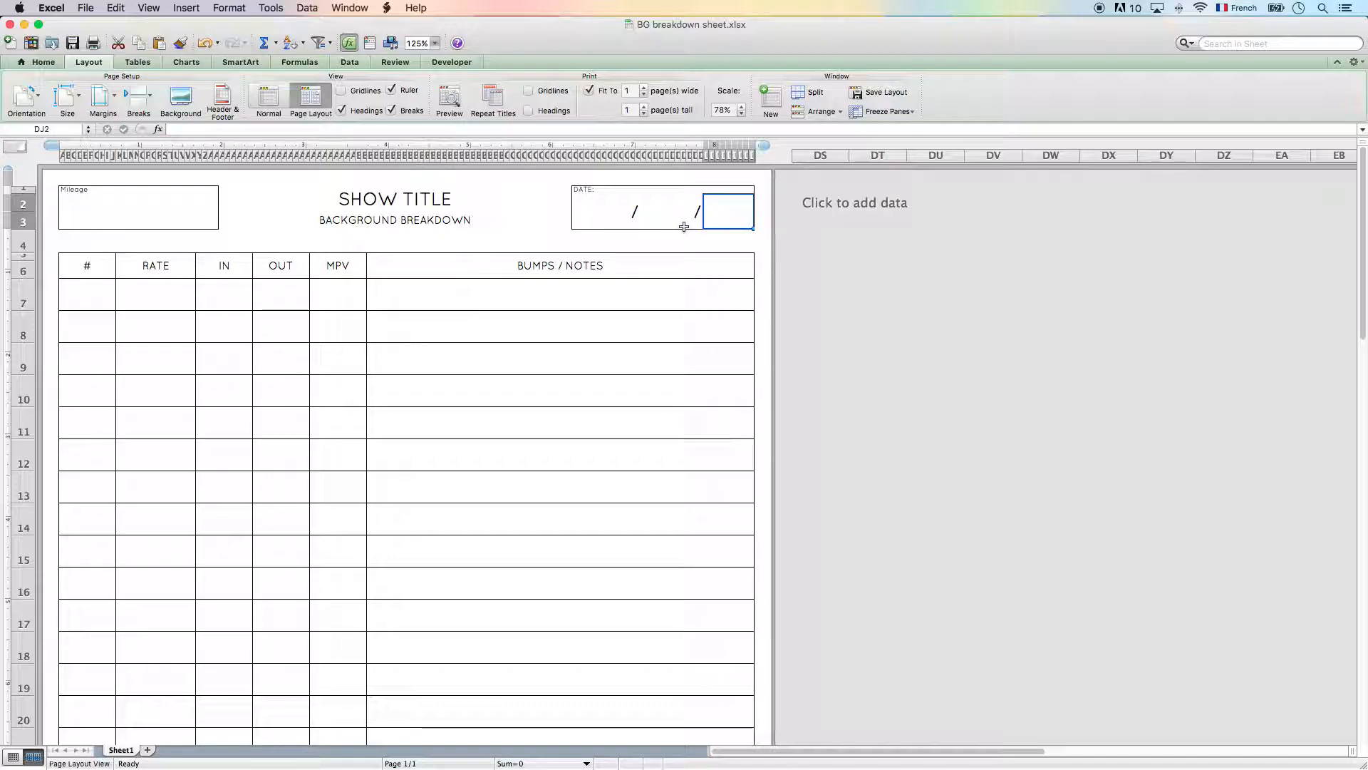
- Fill the first entry row (row 7) with # 50, RATE 85, IN 7.0, OUT 15 and MPV 0/0
{"action": "left_click", "coordinate": [98, 296]}
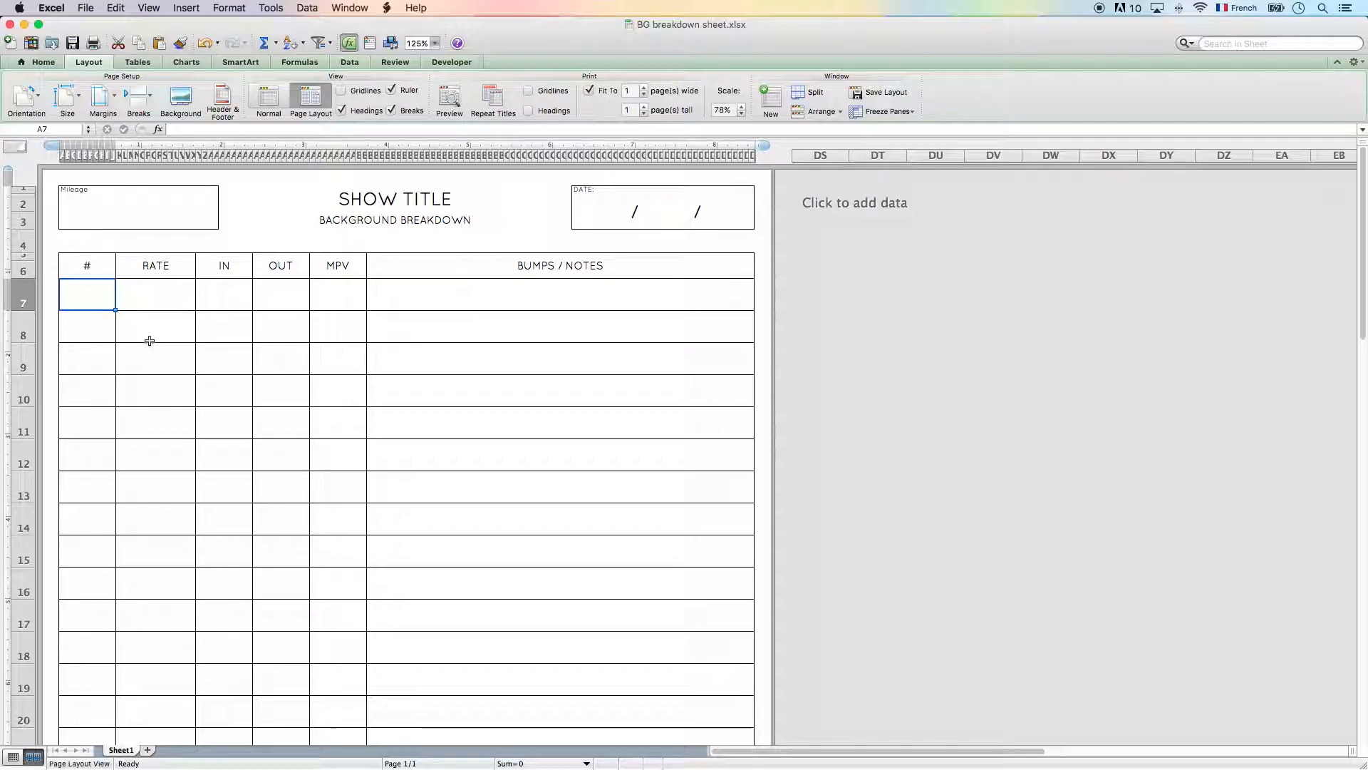
{"action": "type", "text": "50"}
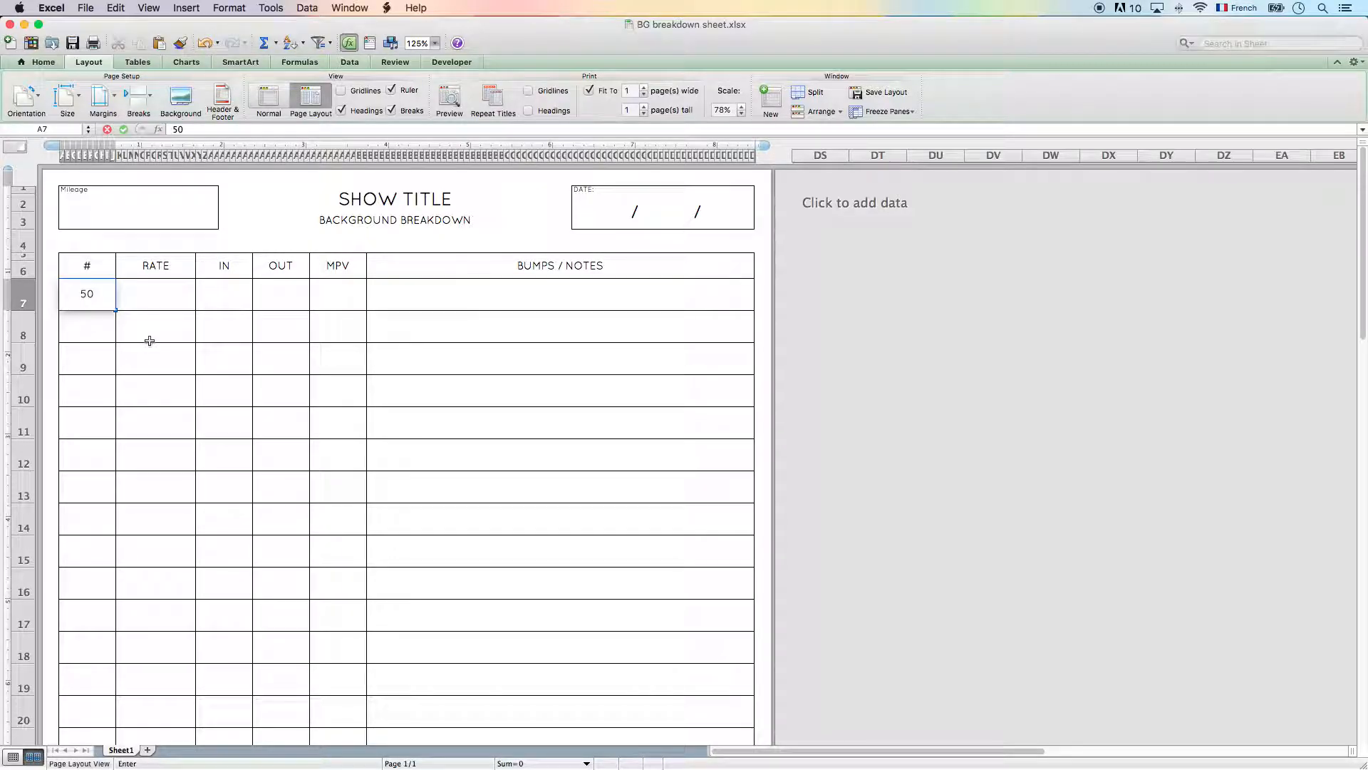
{"action": "key", "text": "Tab"}
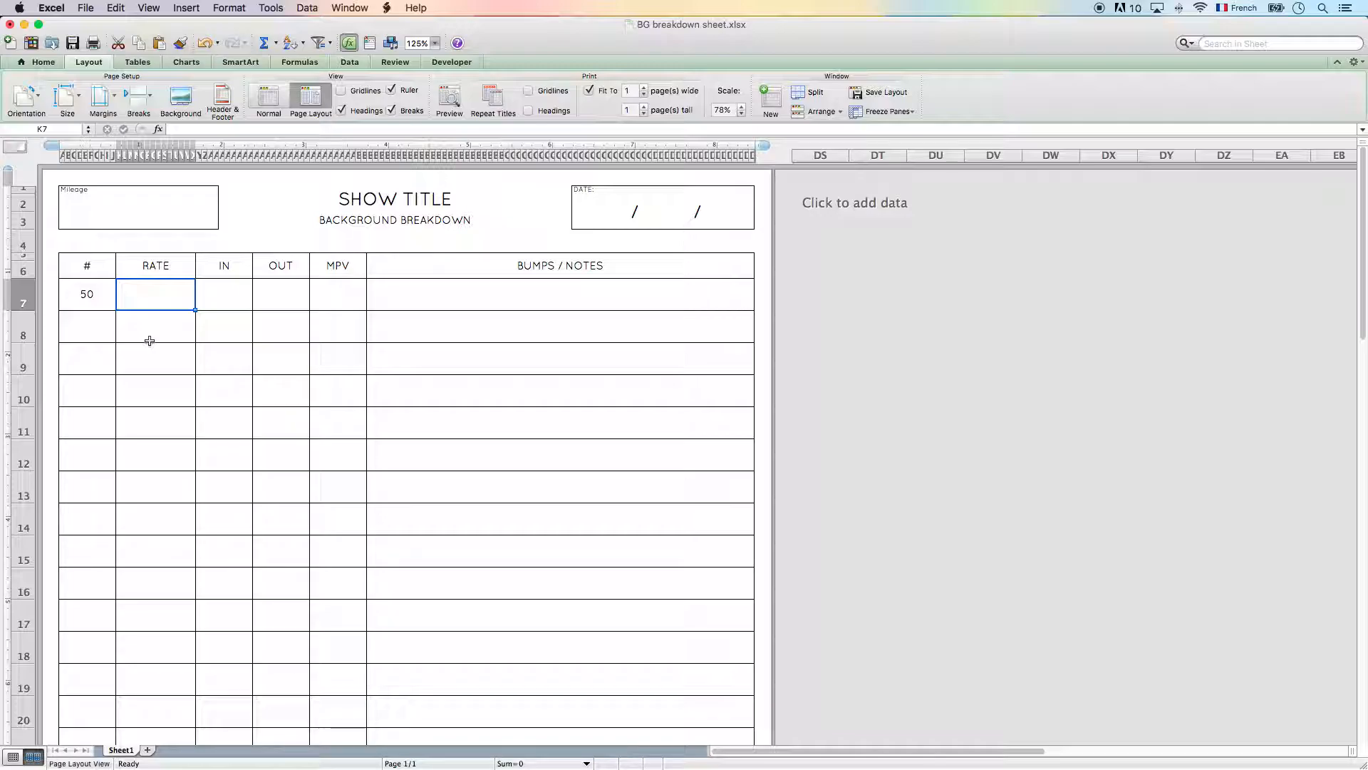
{"action": "type", "text": "85"}
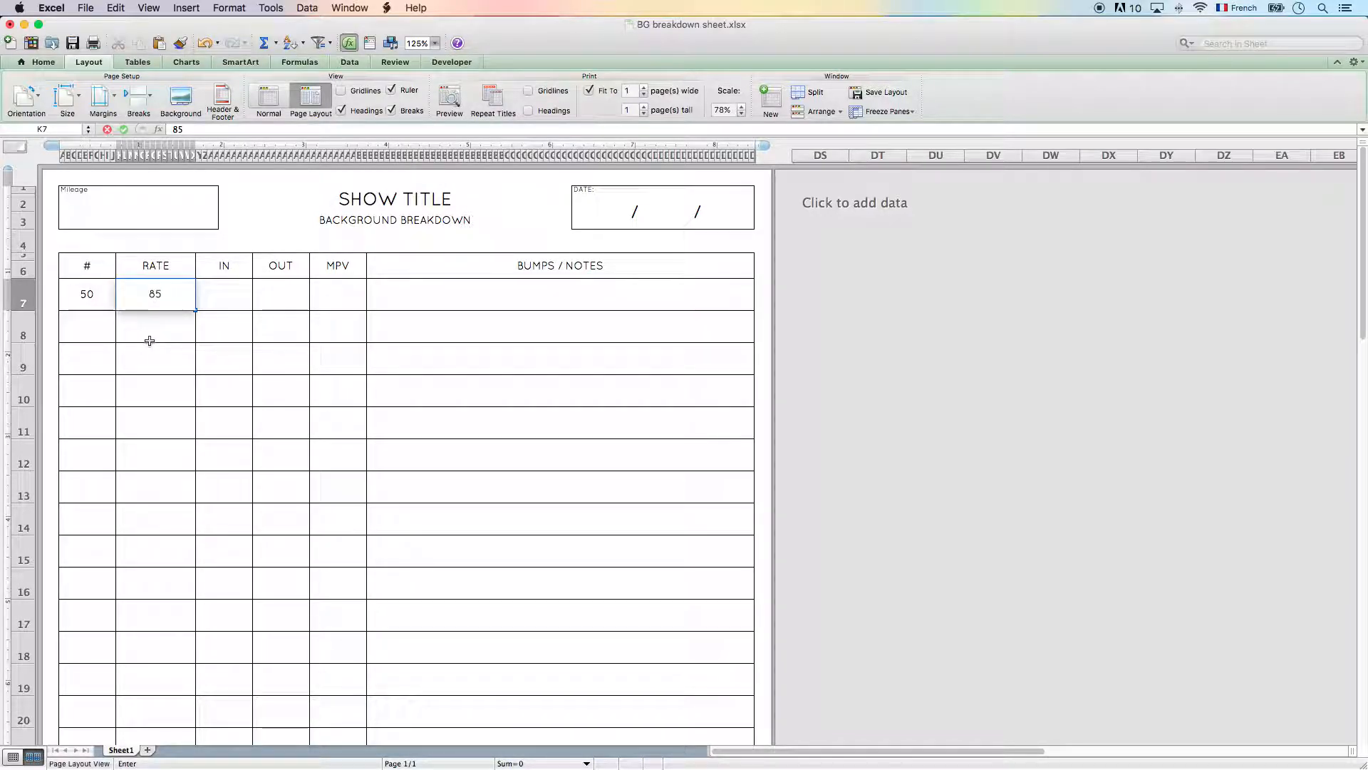
{"action": "key", "text": "Tab"}
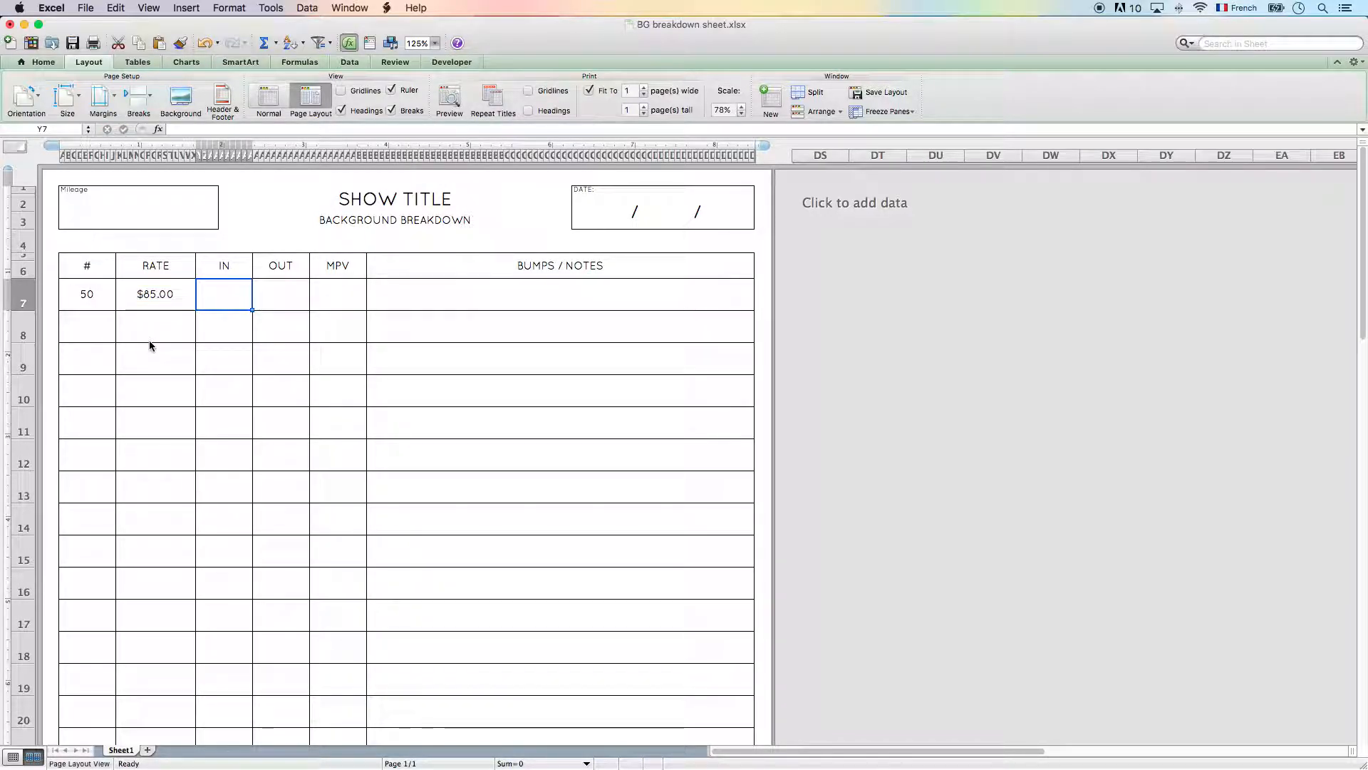
{"action": "type", "text": "7.0"}
{"action": "key", "text": "Tab"}
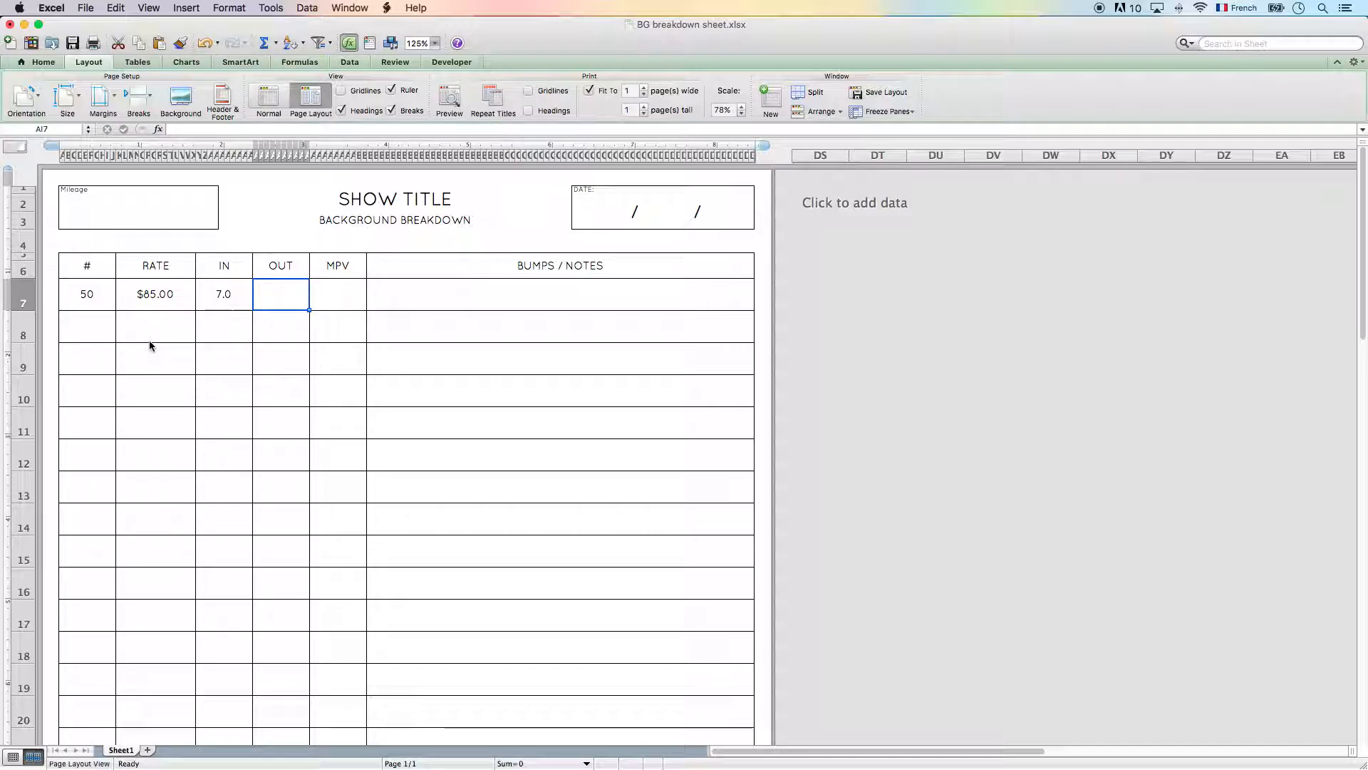
{"action": "type", "text": "15"}
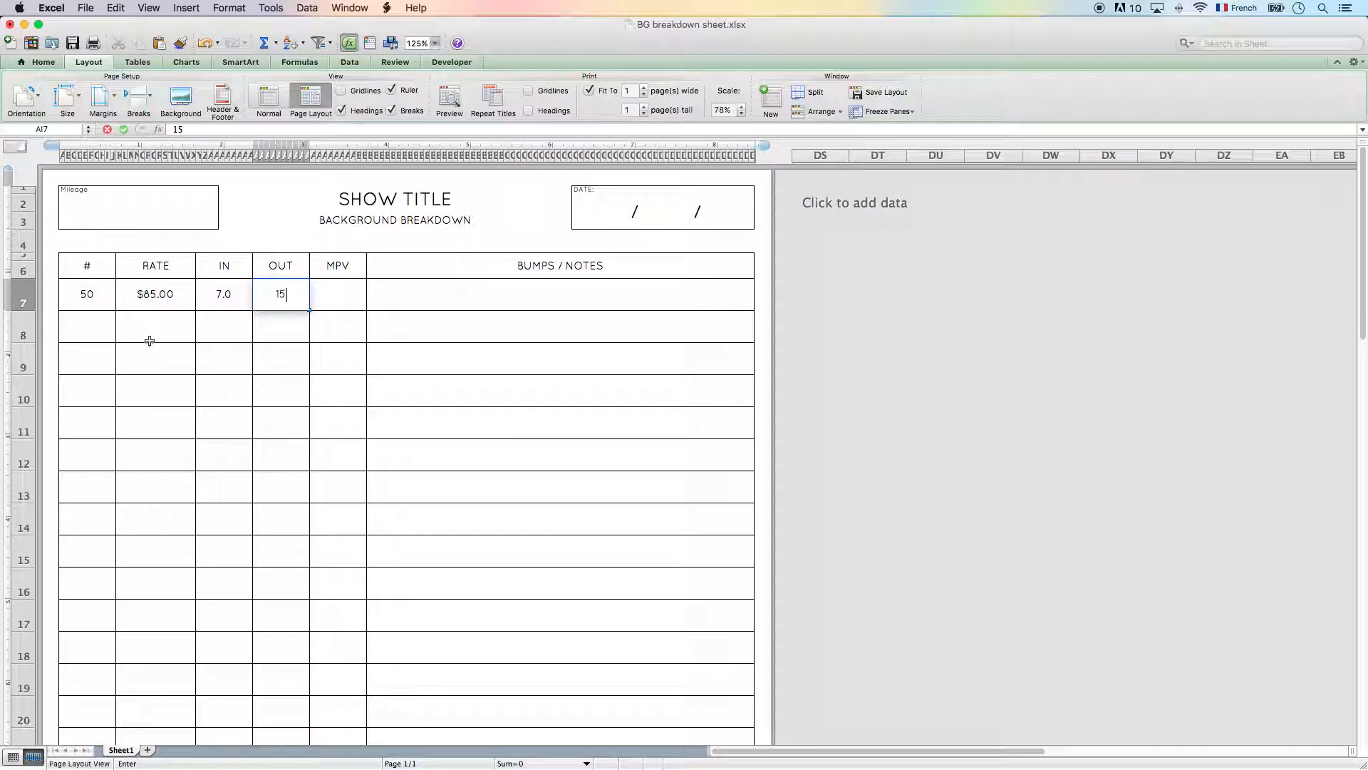
{"action": "key", "text": "Tab"}
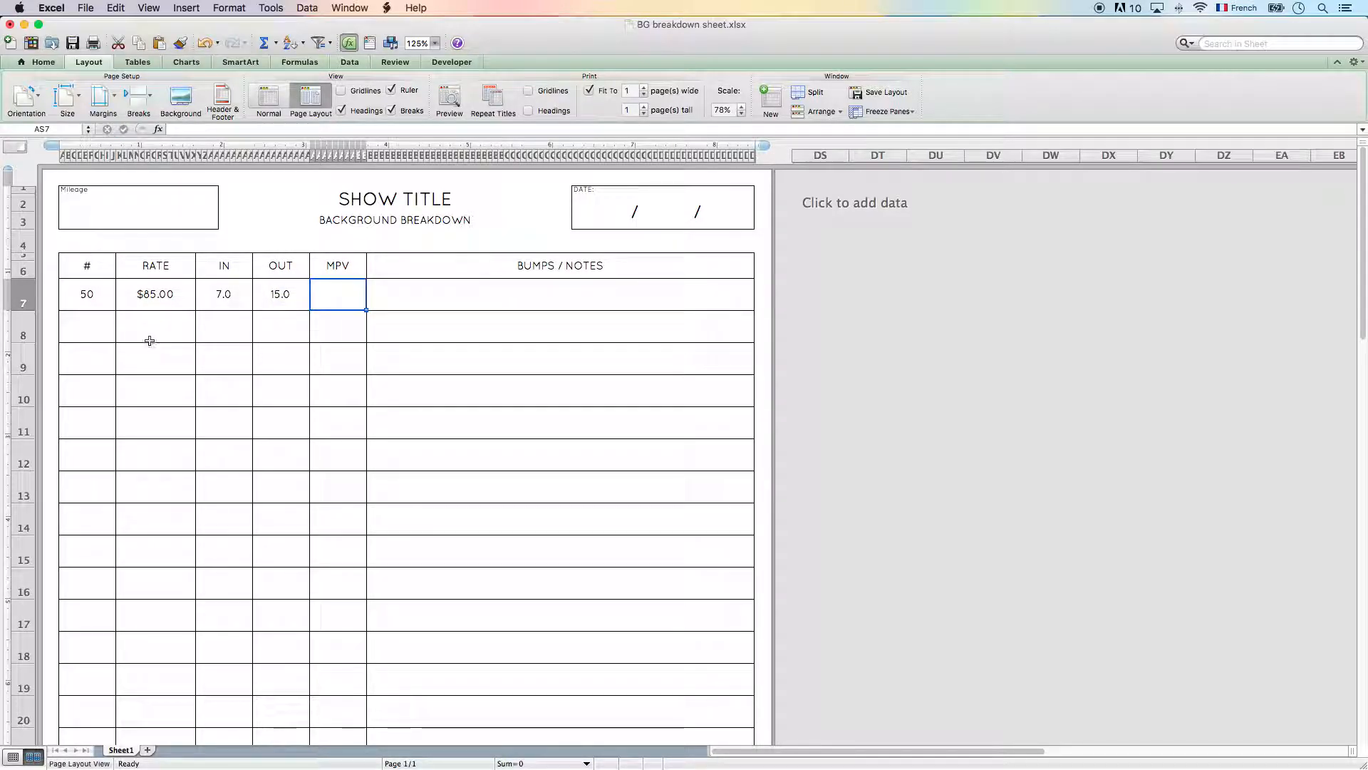
{"action": "type", "text": "0/0"}
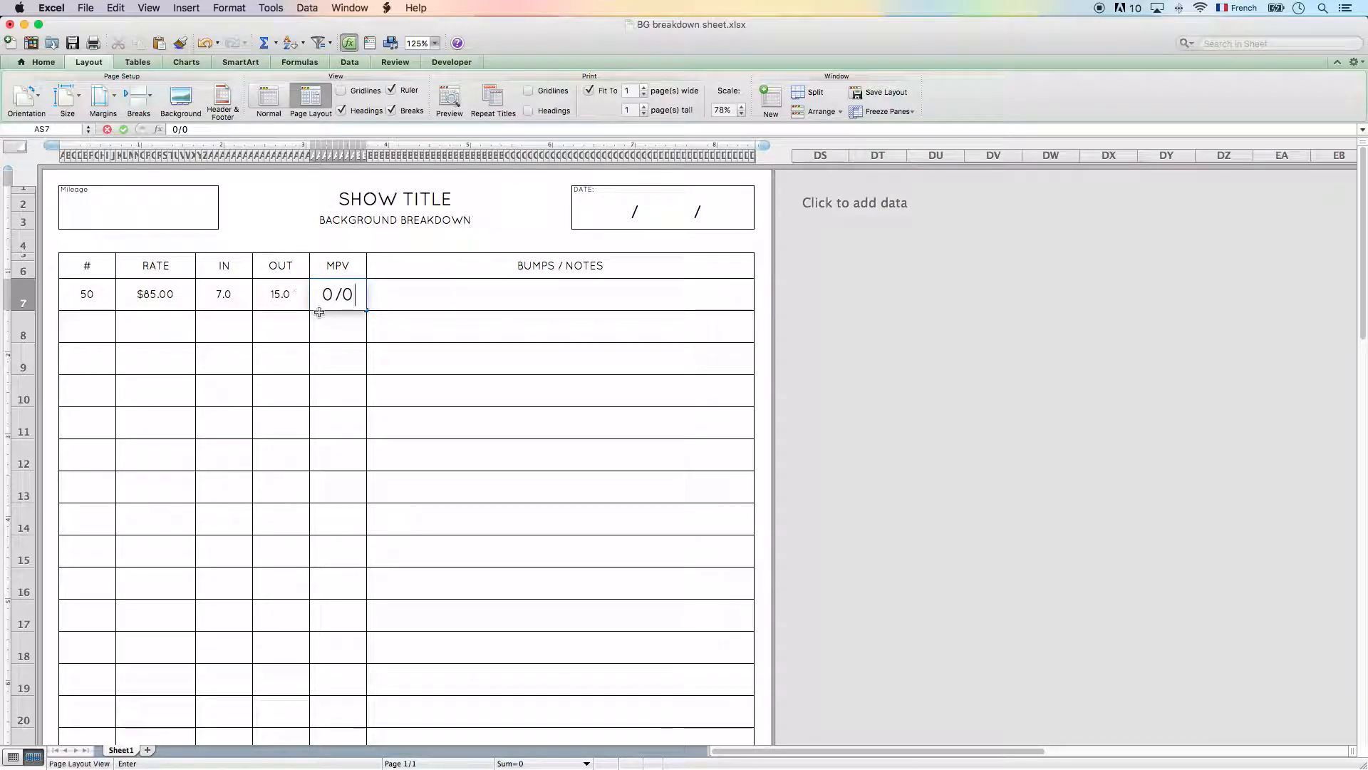
- Try 1/0 as the MPV value in row 7 and restore it to 0/0
{"action": "left_click_drag", "start_coordinate": [327, 294], "coordinate": [351, 293]}
{"action": "left_click", "coordinate": [340, 294]}
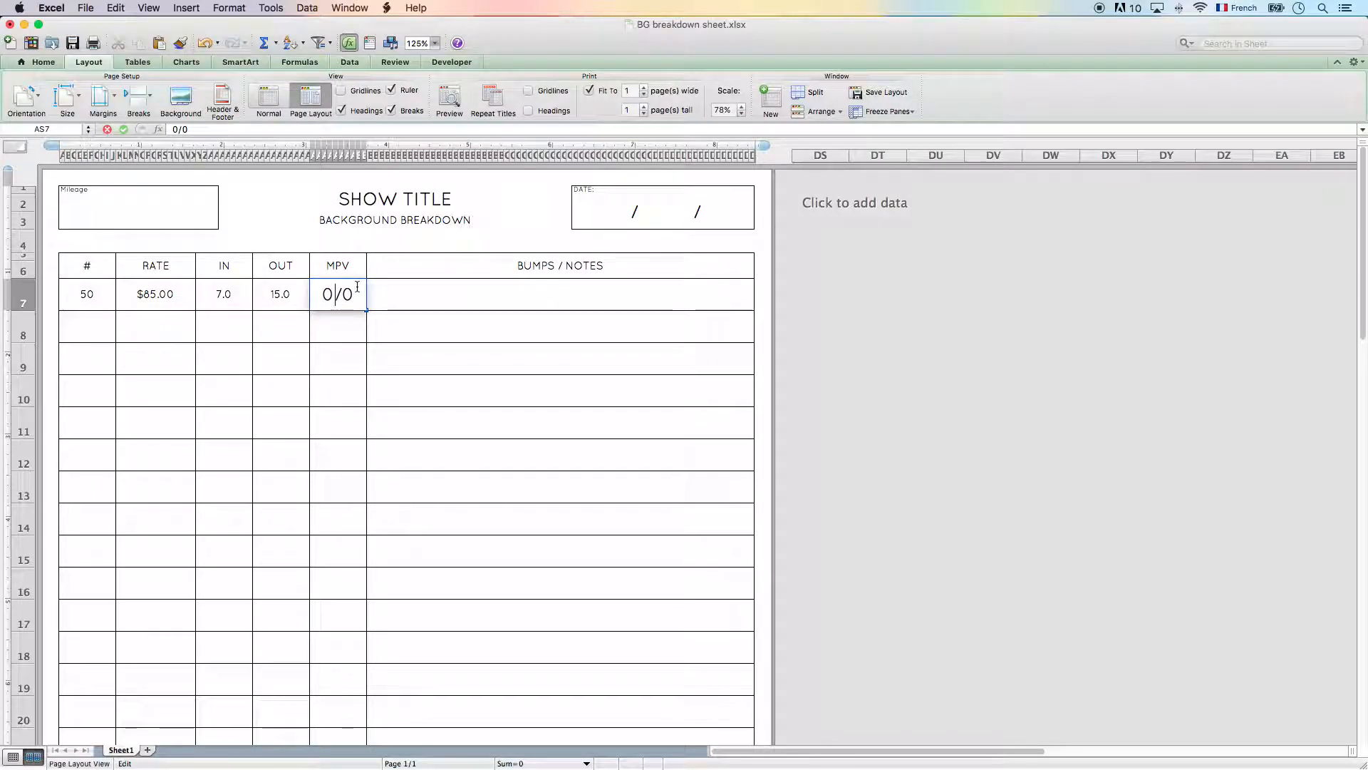
{"action": "key", "text": "BackSpace"}
{"action": "type", "text": "1"}
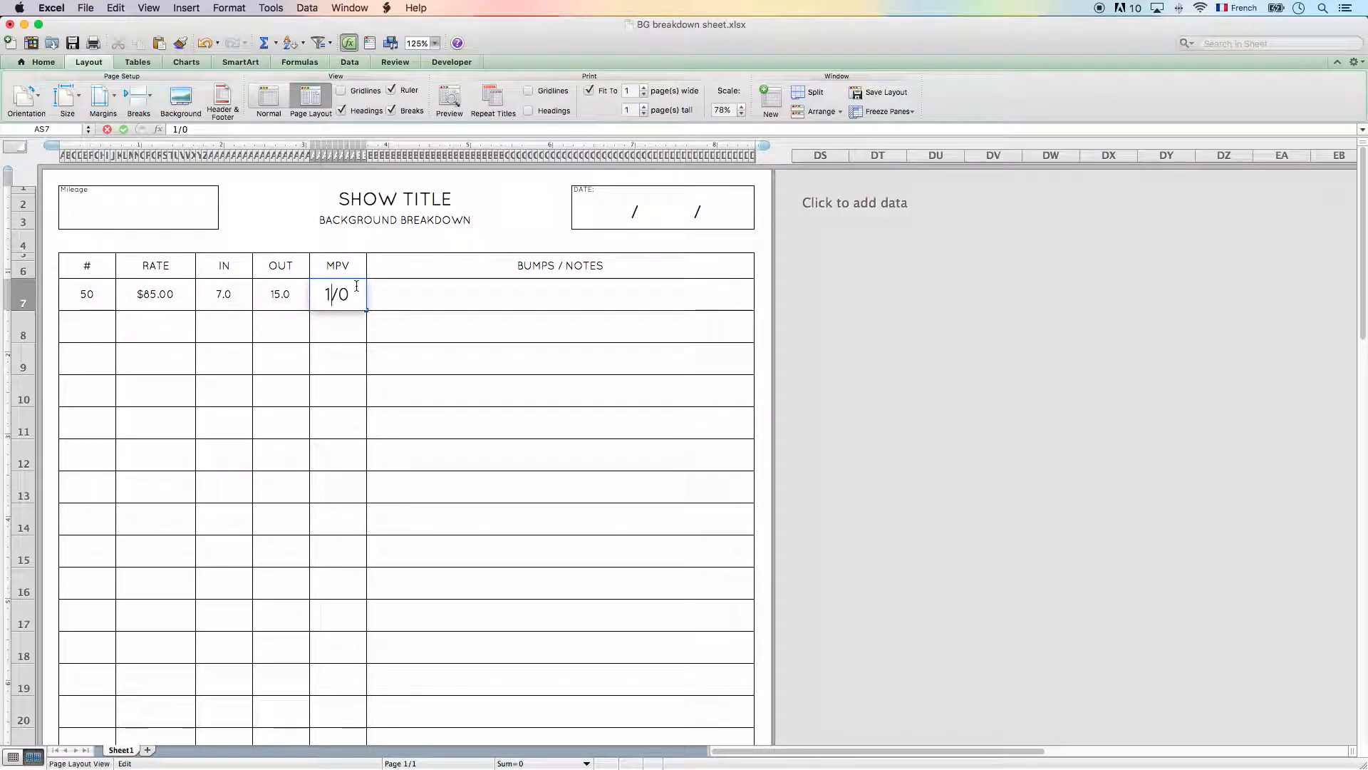
{"action": "key", "text": "BackSpace"}
{"action": "type", "text": "0"}
{"action": "key", "text": "Tab"}
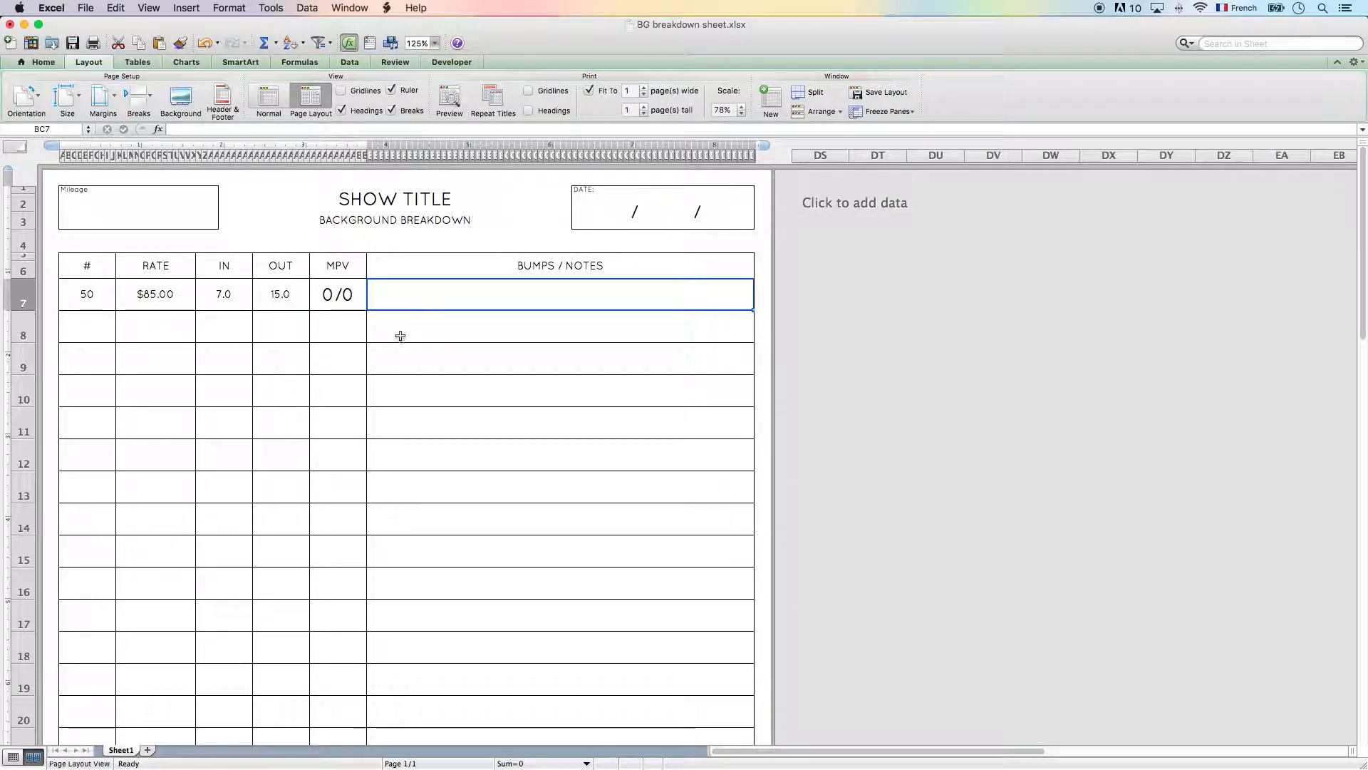
{"action": "left_click", "coordinate": [346, 295]}
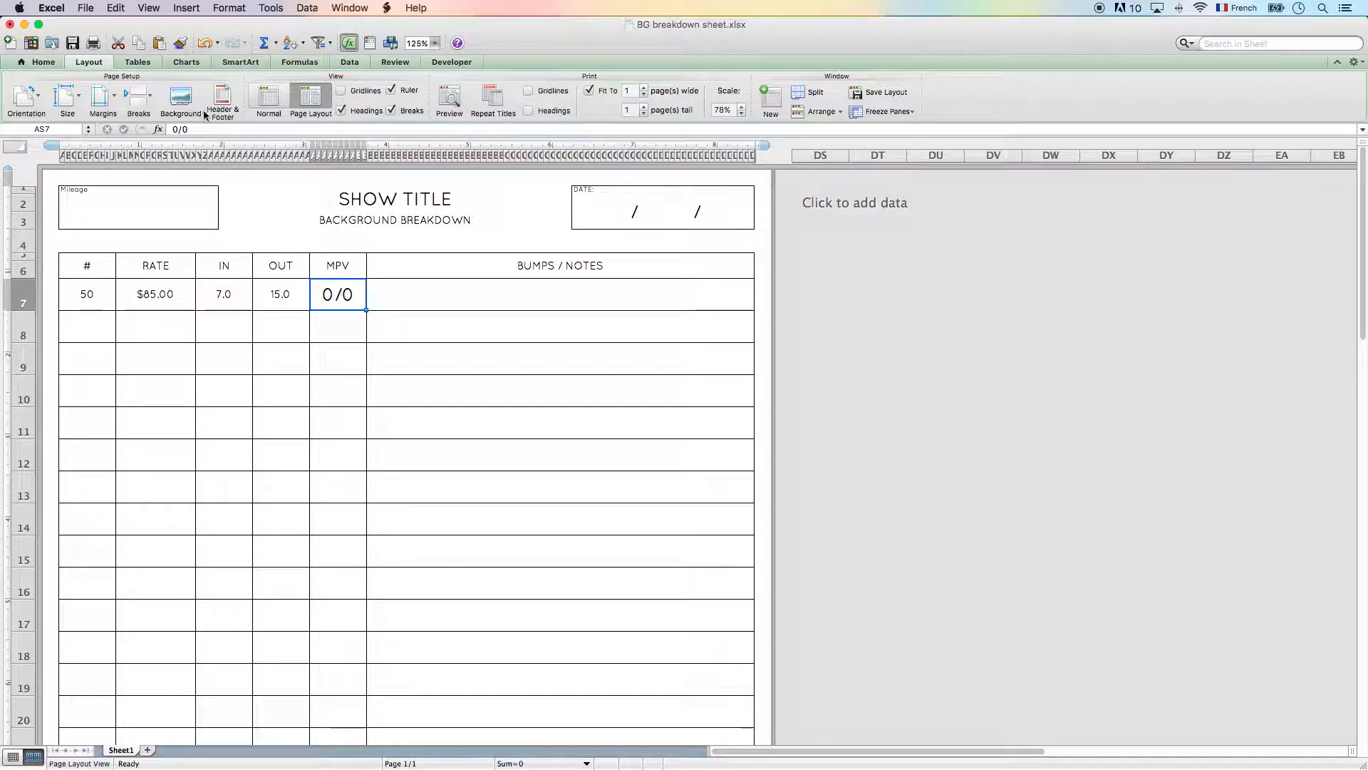
{"action": "left_click", "coordinate": [57, 61]}
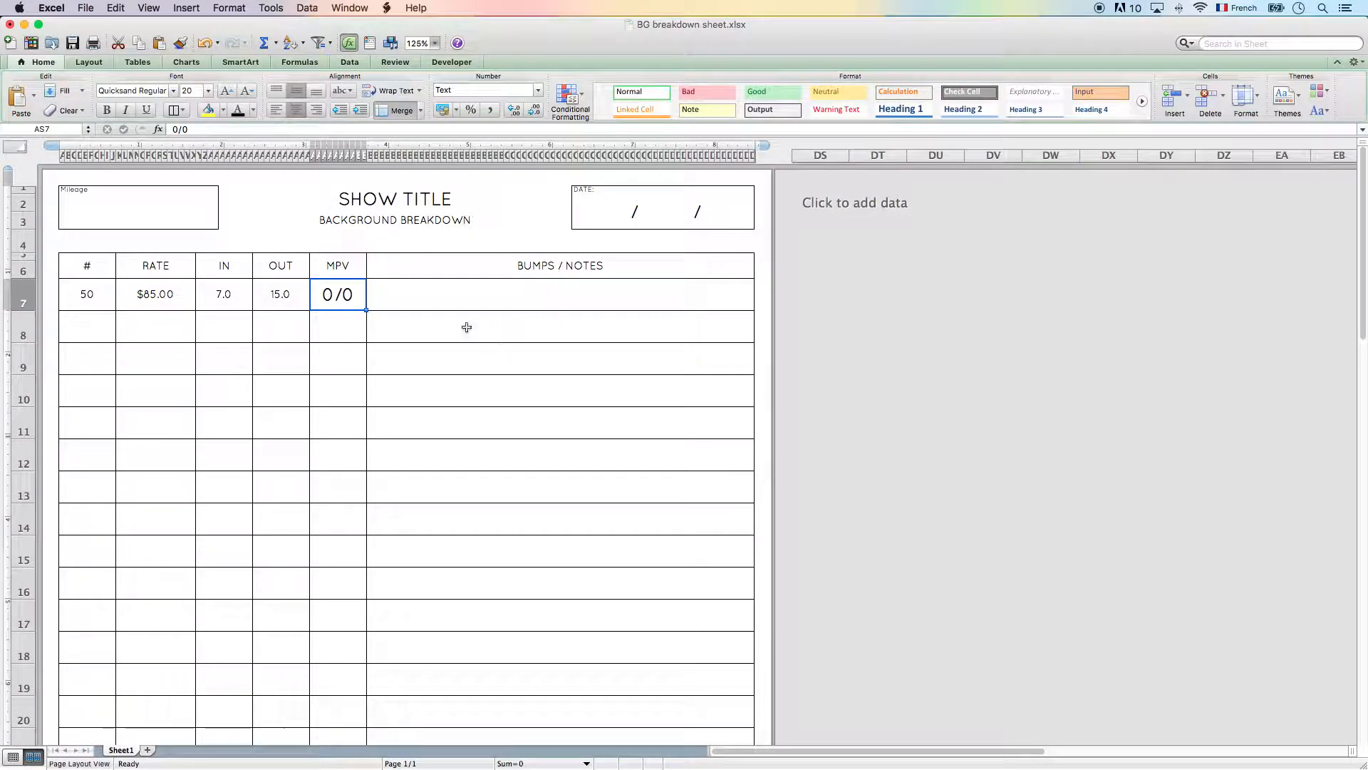
{"action": "key", "text": "Tab"}
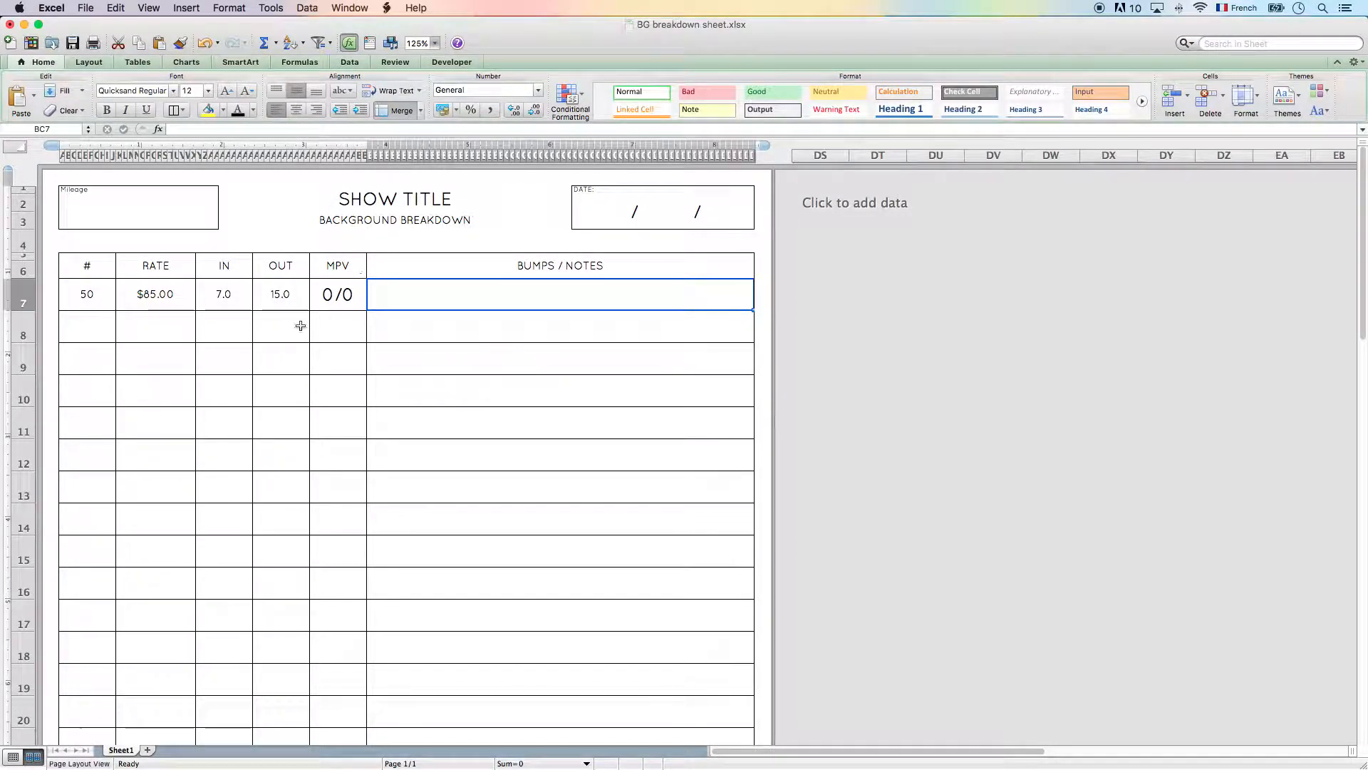
- Start the second entry row (row 8) with # 25, RATE 85 and IN 7
{"action": "left_click", "coordinate": [94, 327]}
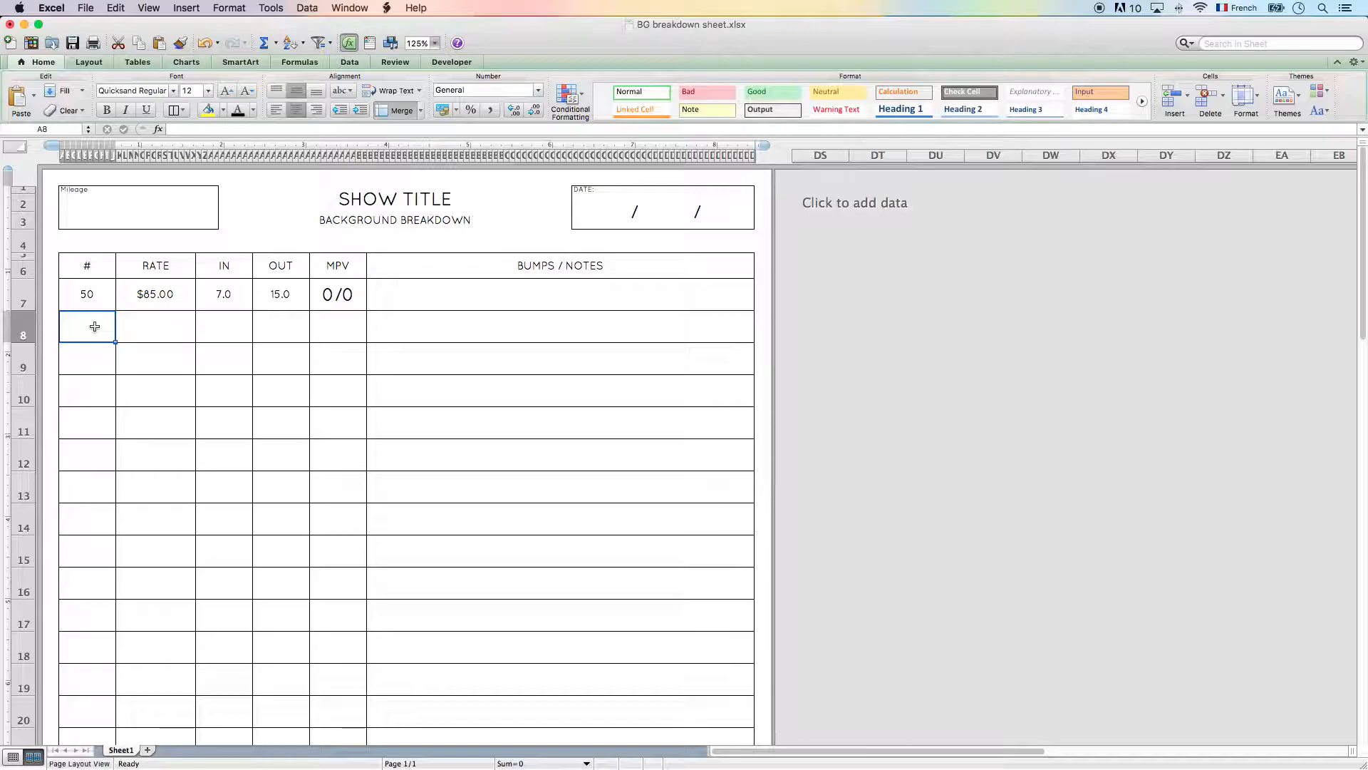
{"action": "type", "text": "20"}
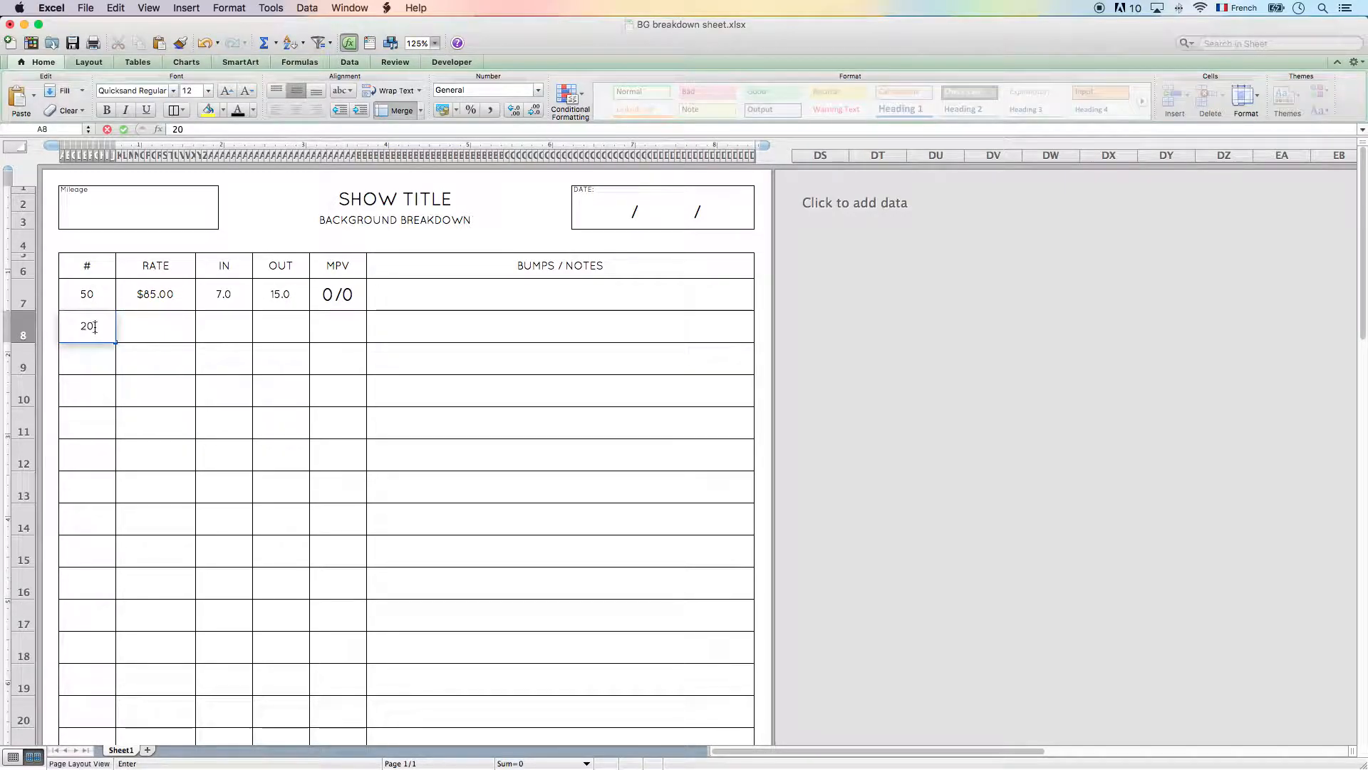
{"action": "key", "text": "BackSpace"}
{"action": "type", "text": "5"}
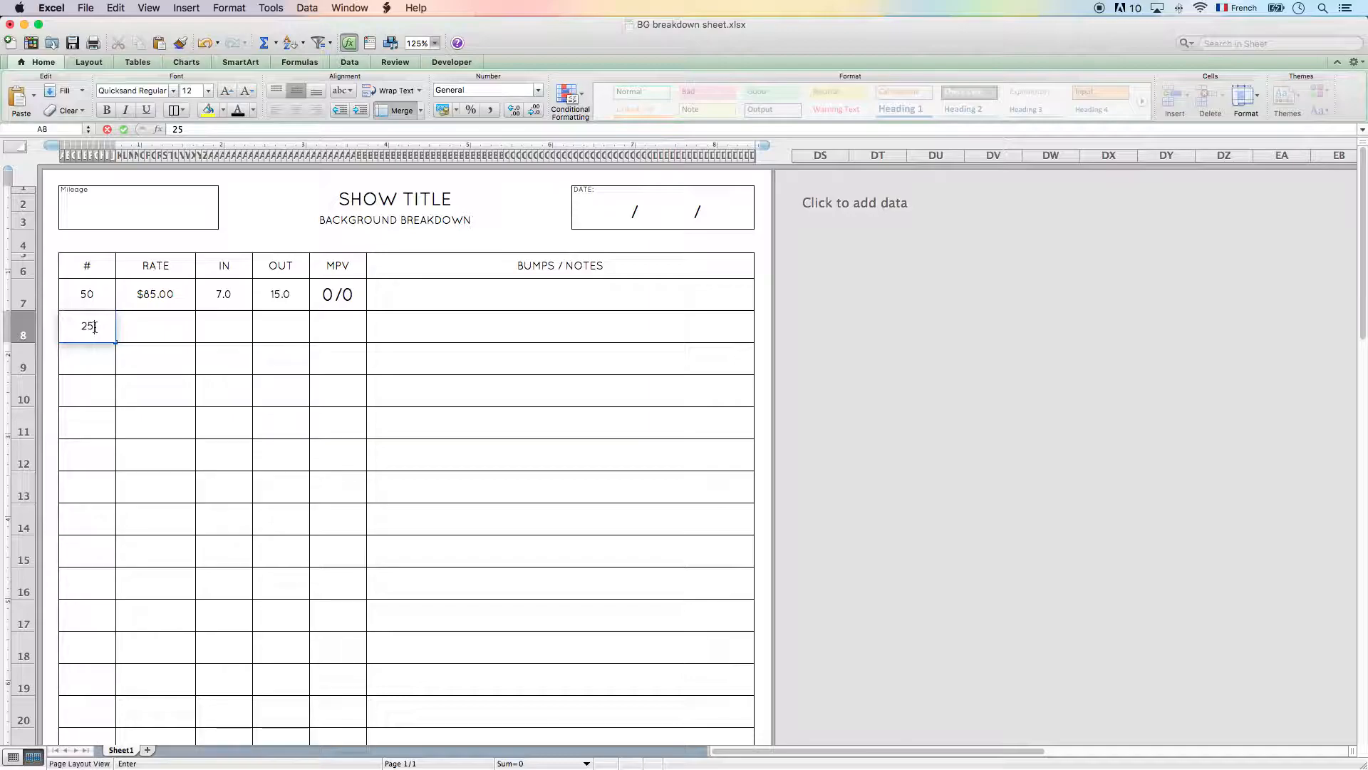
{"action": "key", "text": "Tab"}
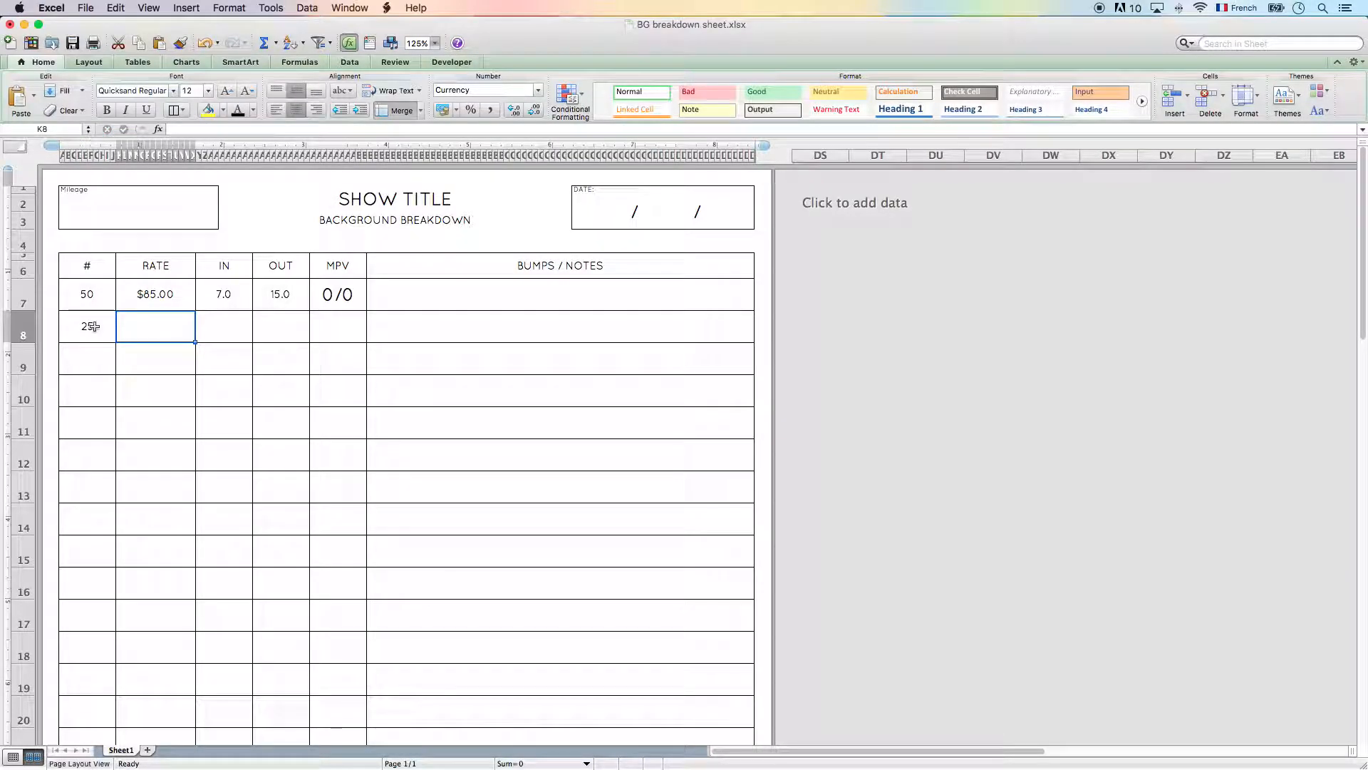
{"action": "type", "text": "85"}
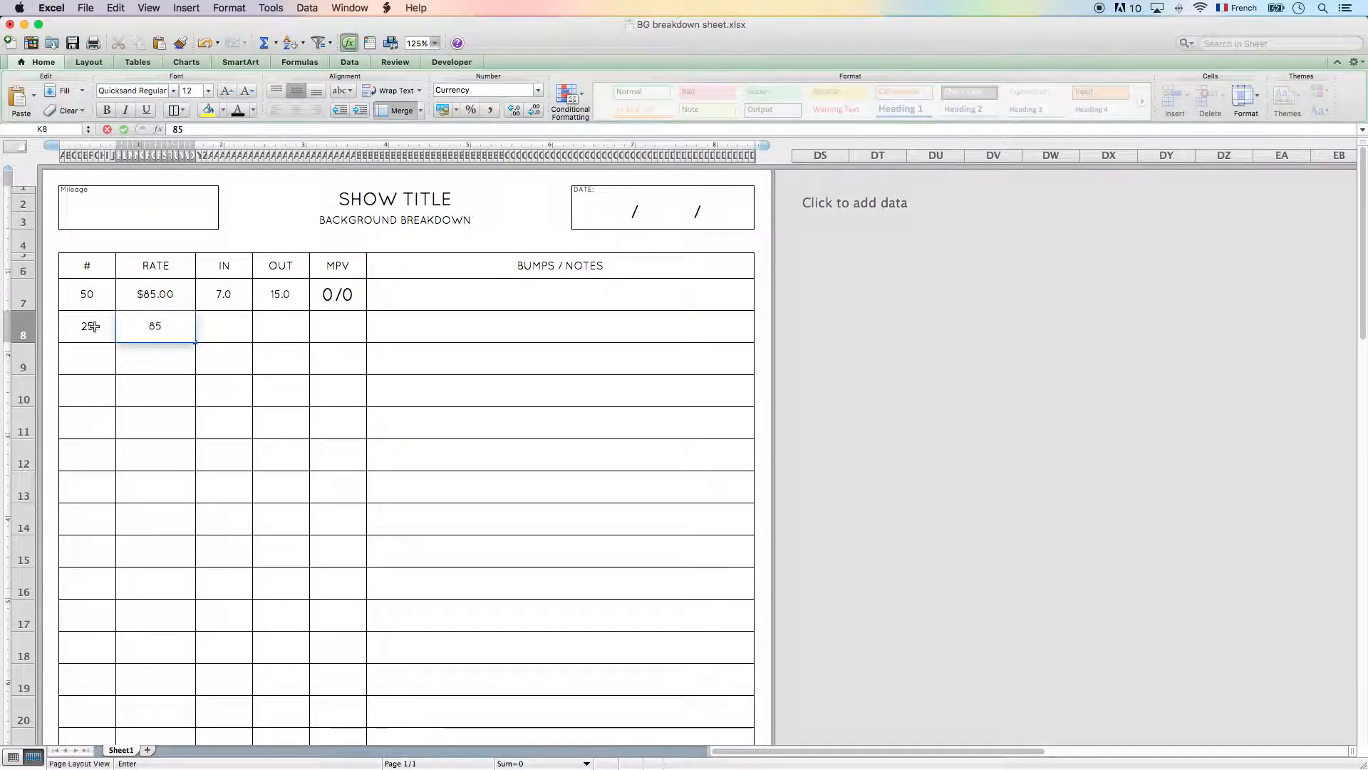
{"action": "key", "text": "Tab"}
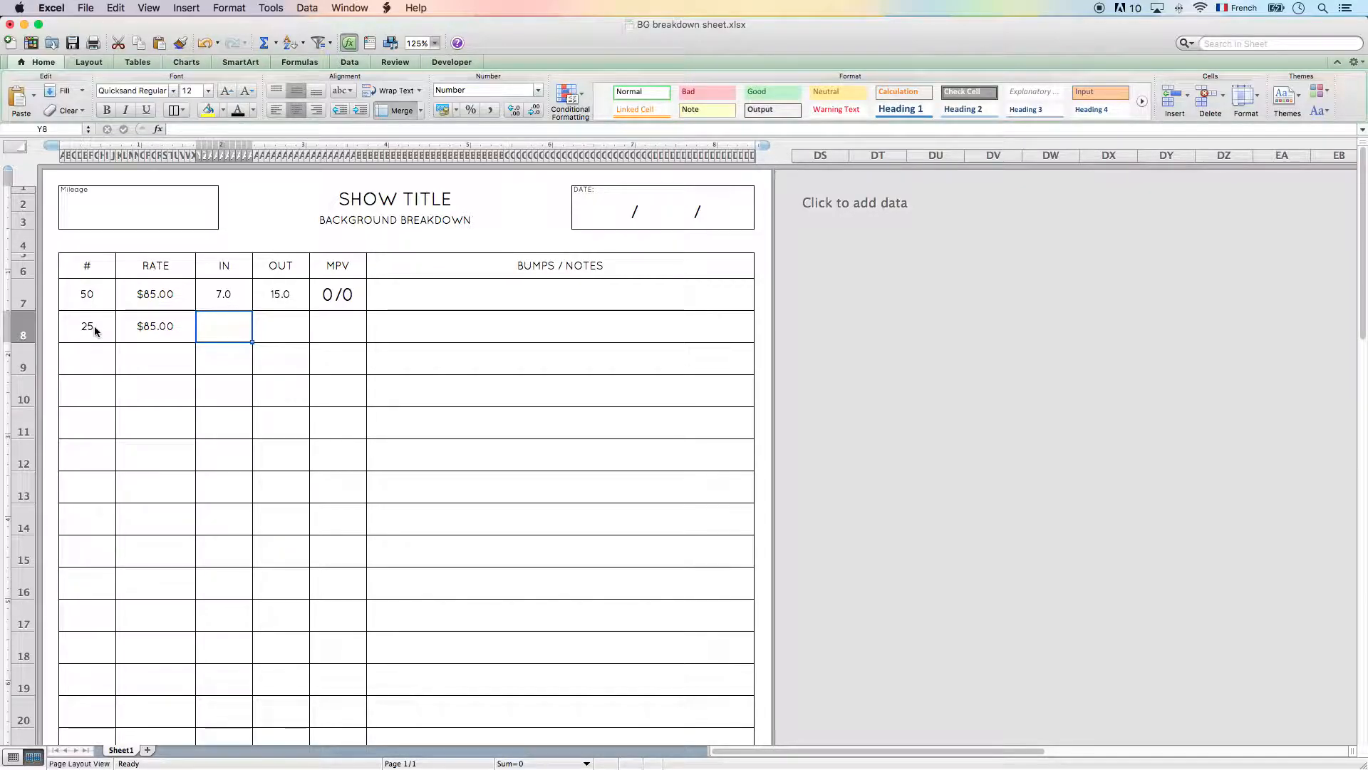
{"action": "type", "text": "7"}
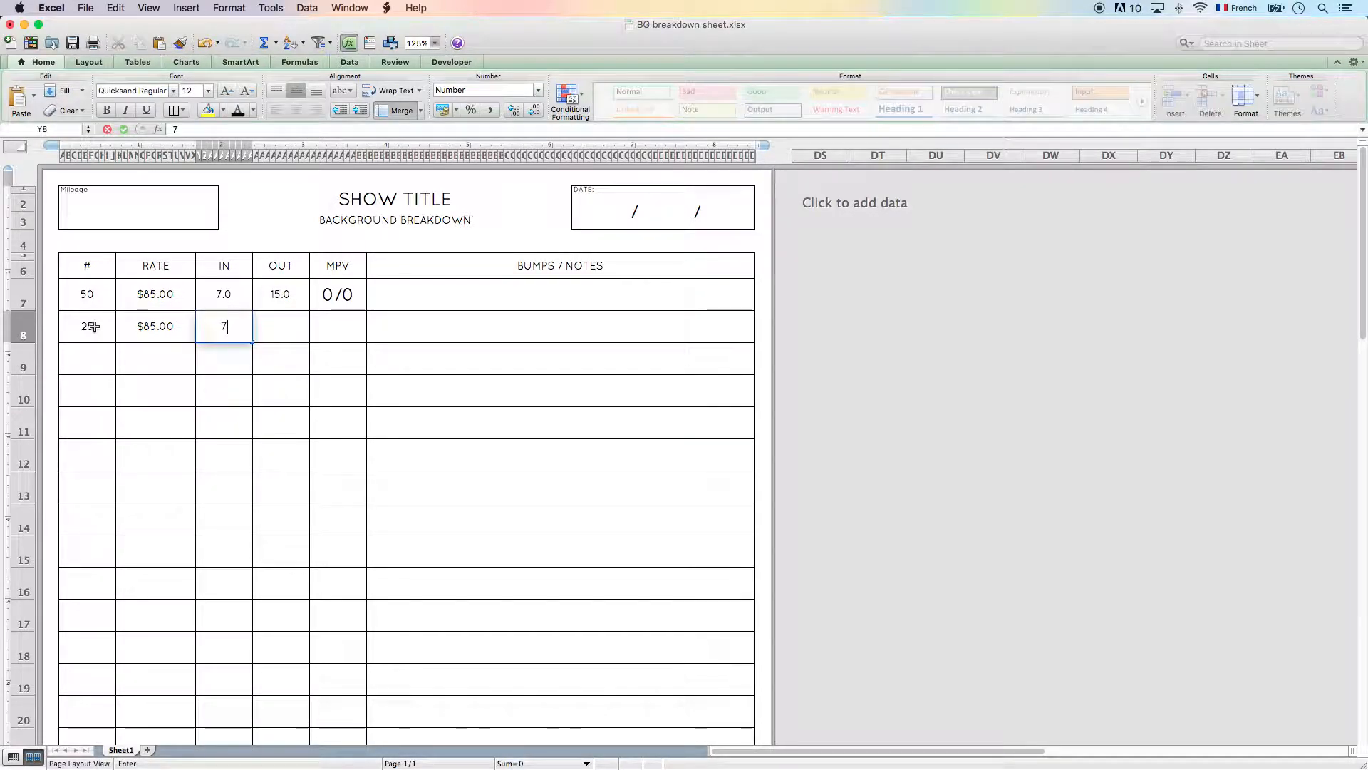
{"action": "key", "text": "Tab"}
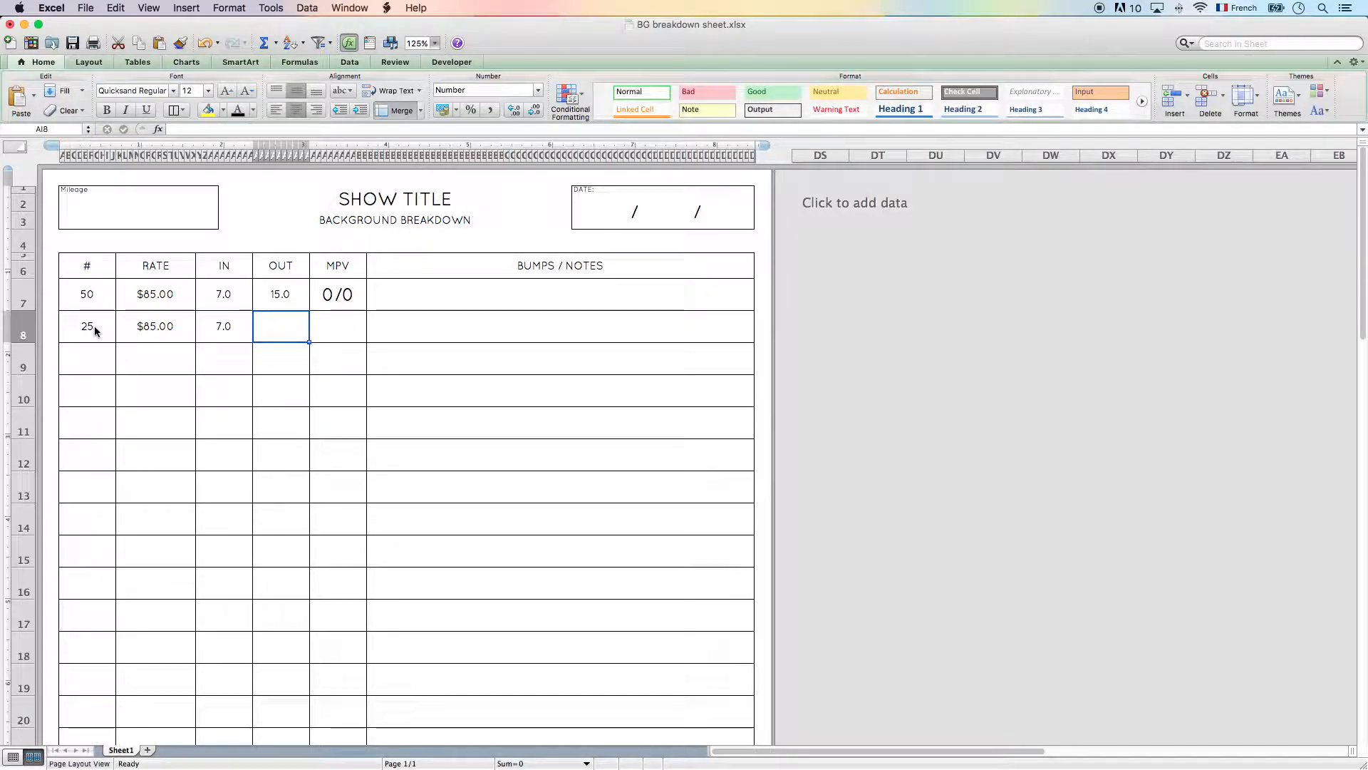
- Change the # value in row 8 to 15
{"action": "key", "text": "Left"}
{"action": "key", "text": "Left"}
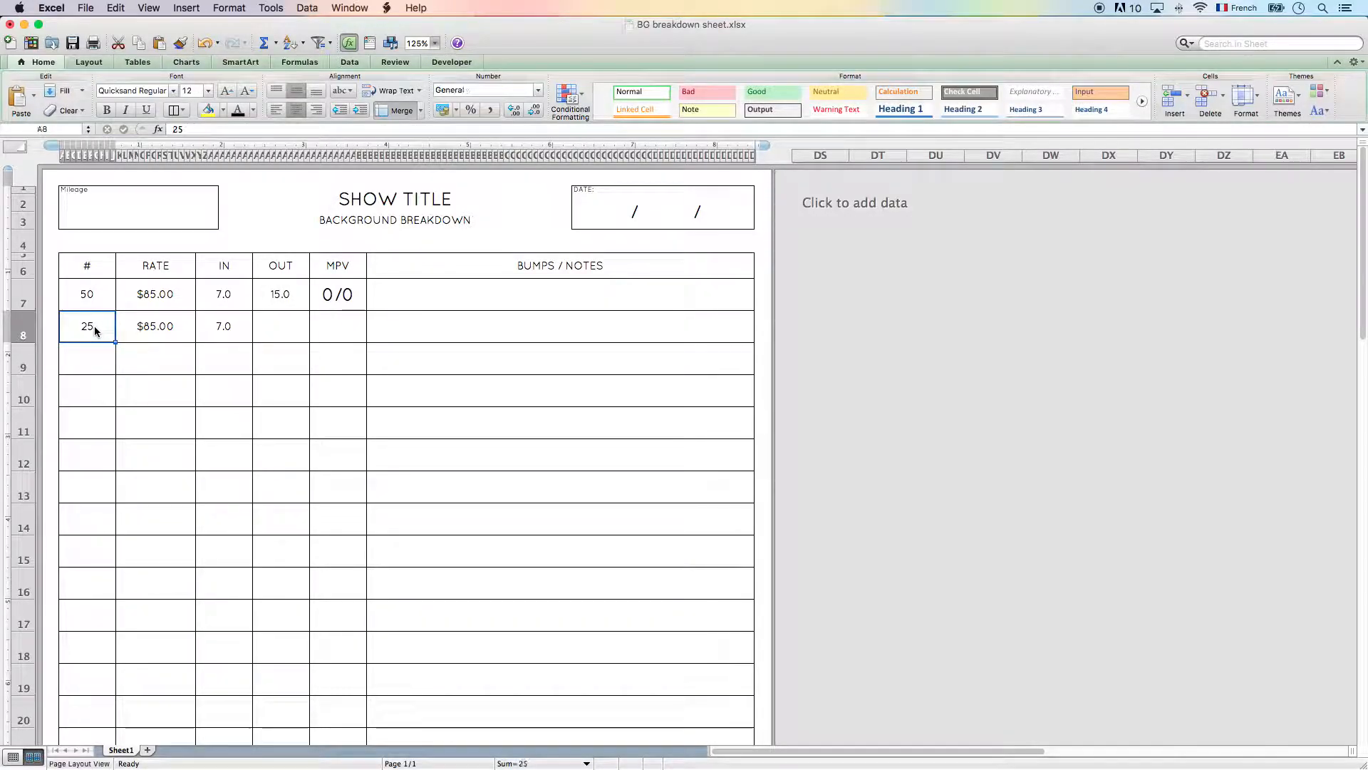
{"action": "type", "text": "15"}
{"action": "key", "text": "Tab"}
- Complete row 8 with OUT 15, MPV 0/0 and the note "Car compensation"
{"action": "key", "text": "Tab"}
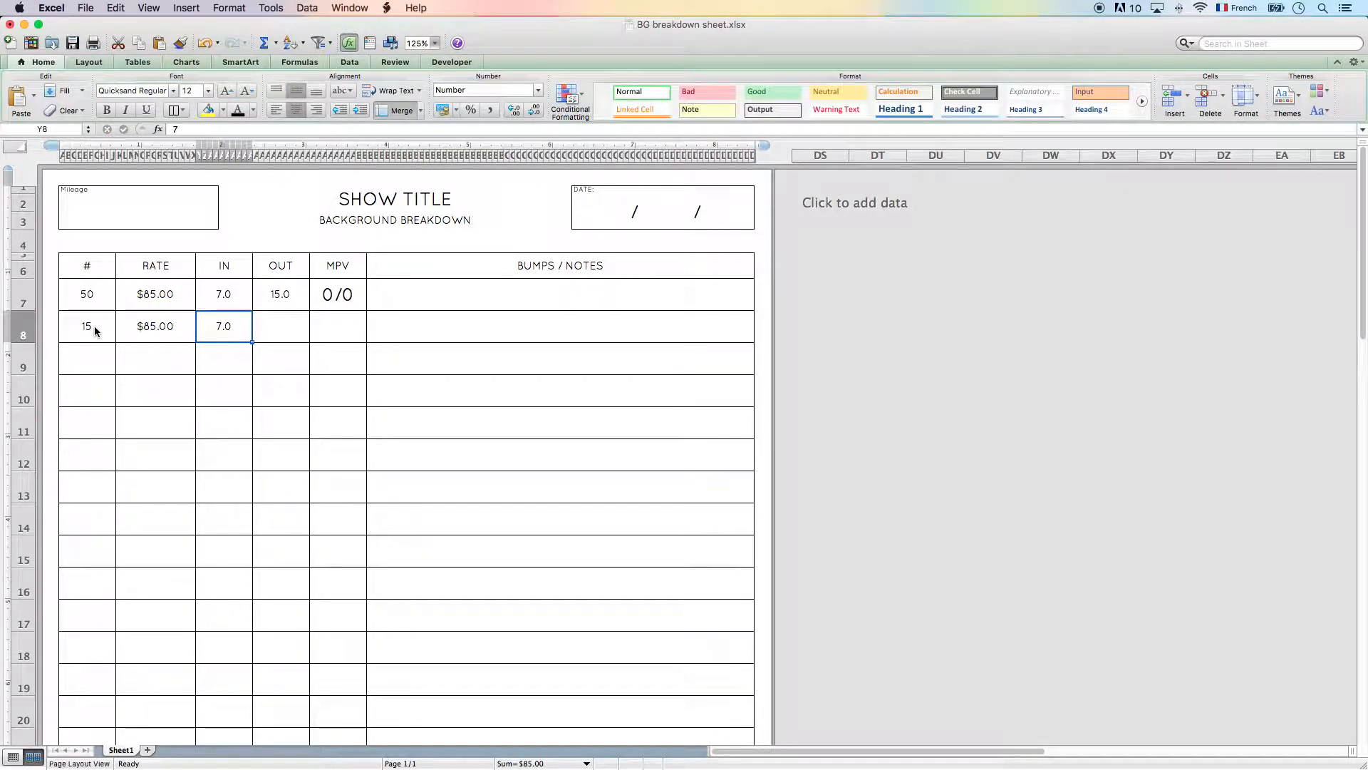
{"action": "key", "text": "Tab"}
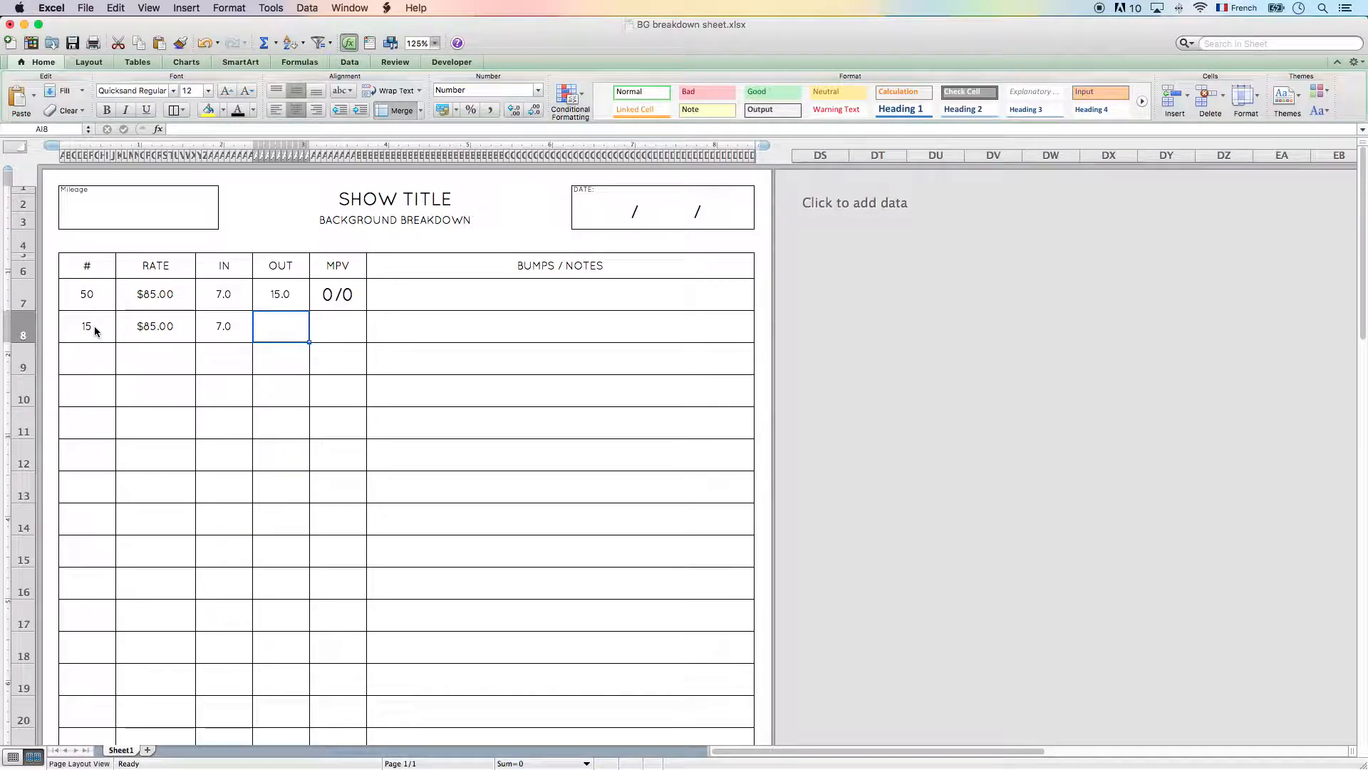
{"action": "type", "text": "15"}
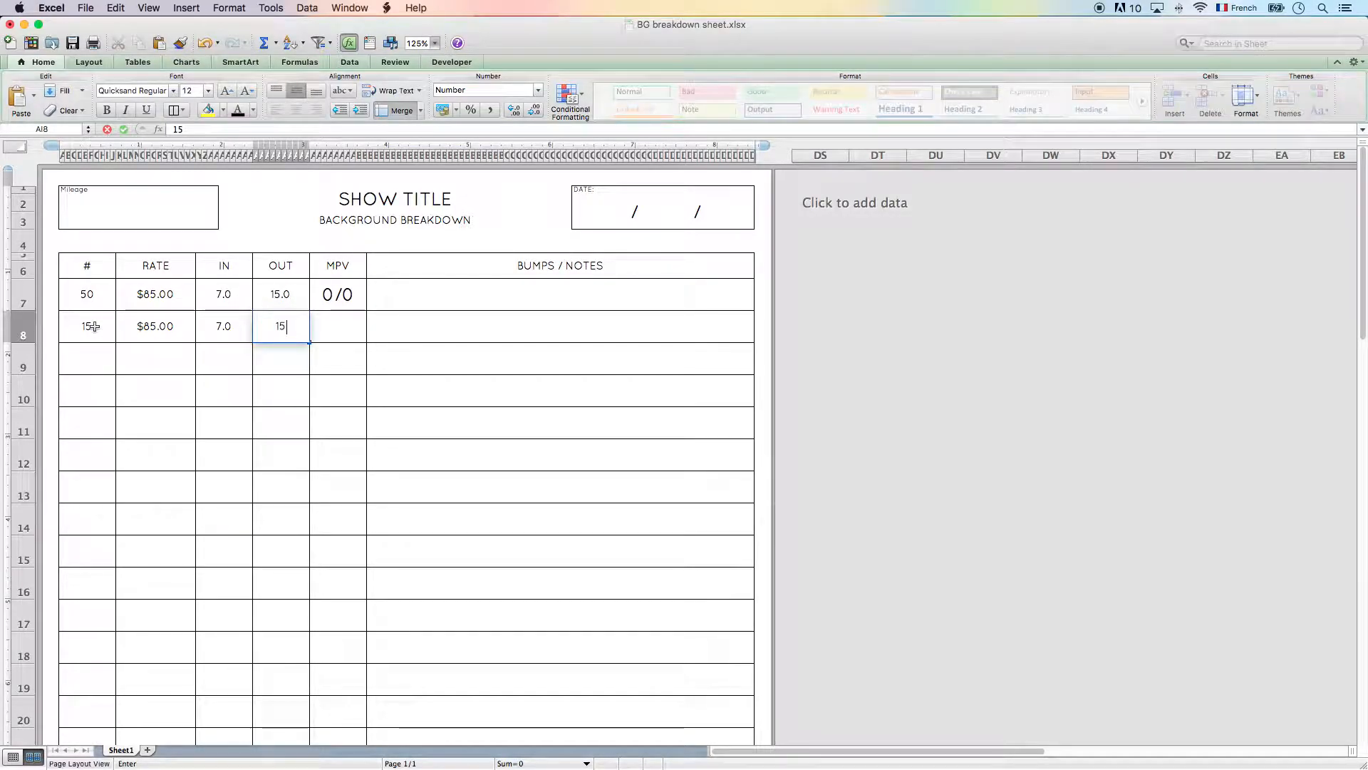
{"action": "key", "text": "Tab"}
{"action": "type", "text": "0/0"}
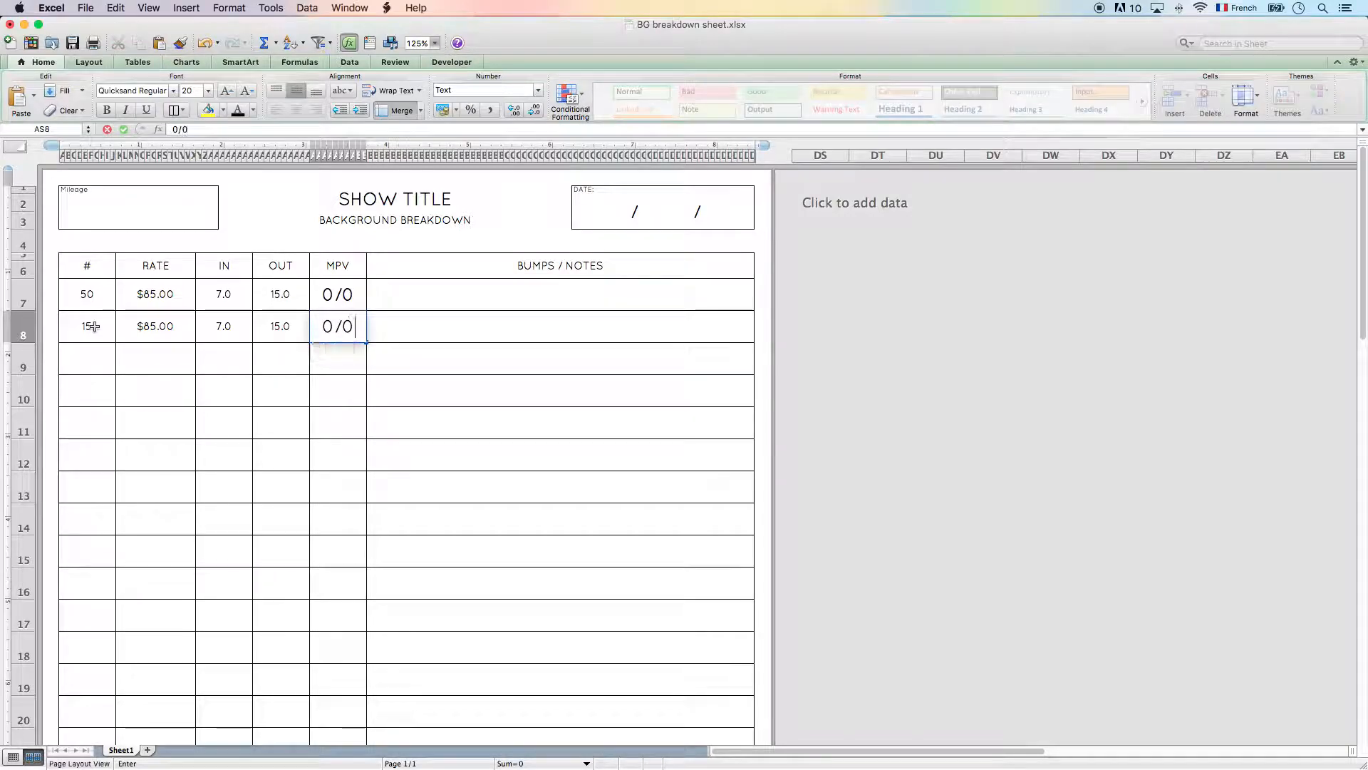
{"action": "key", "text": "Tab"}
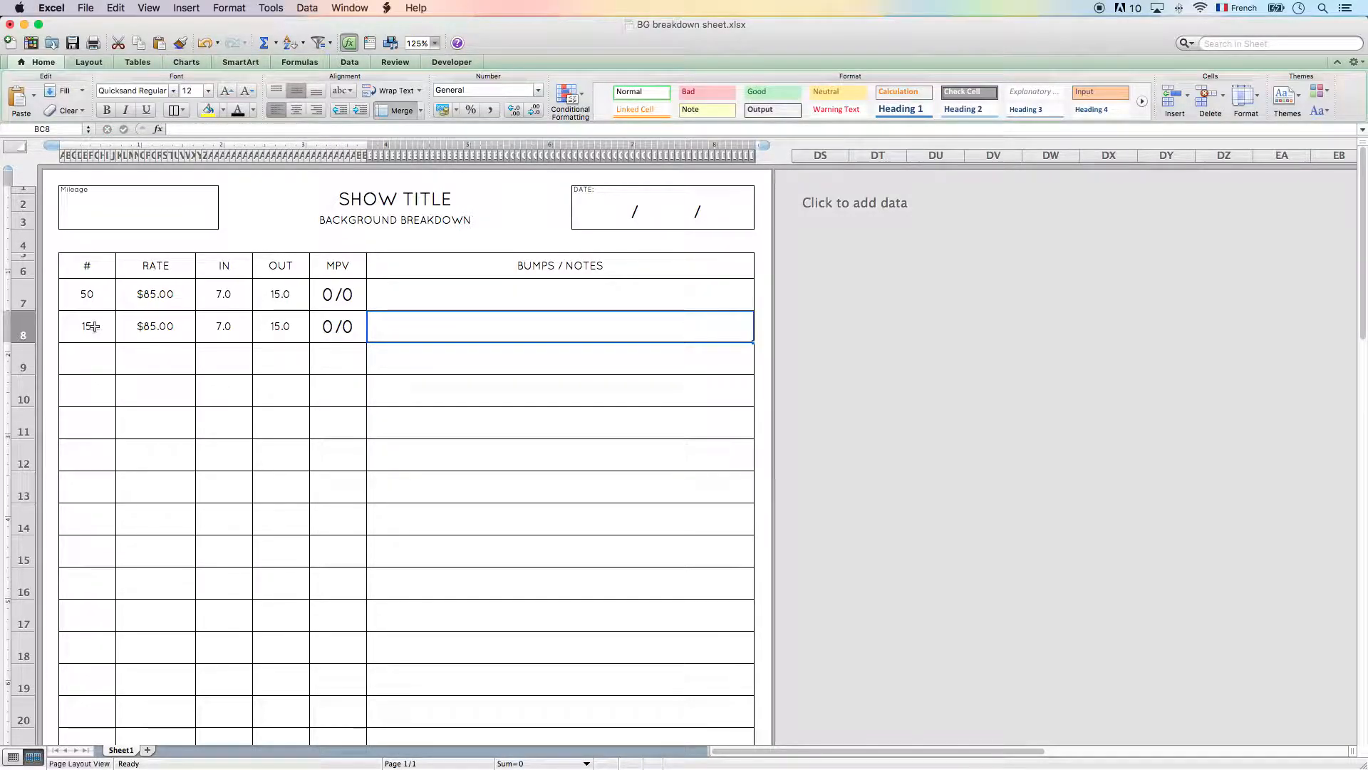
{"action": "type", "text": "Car"}
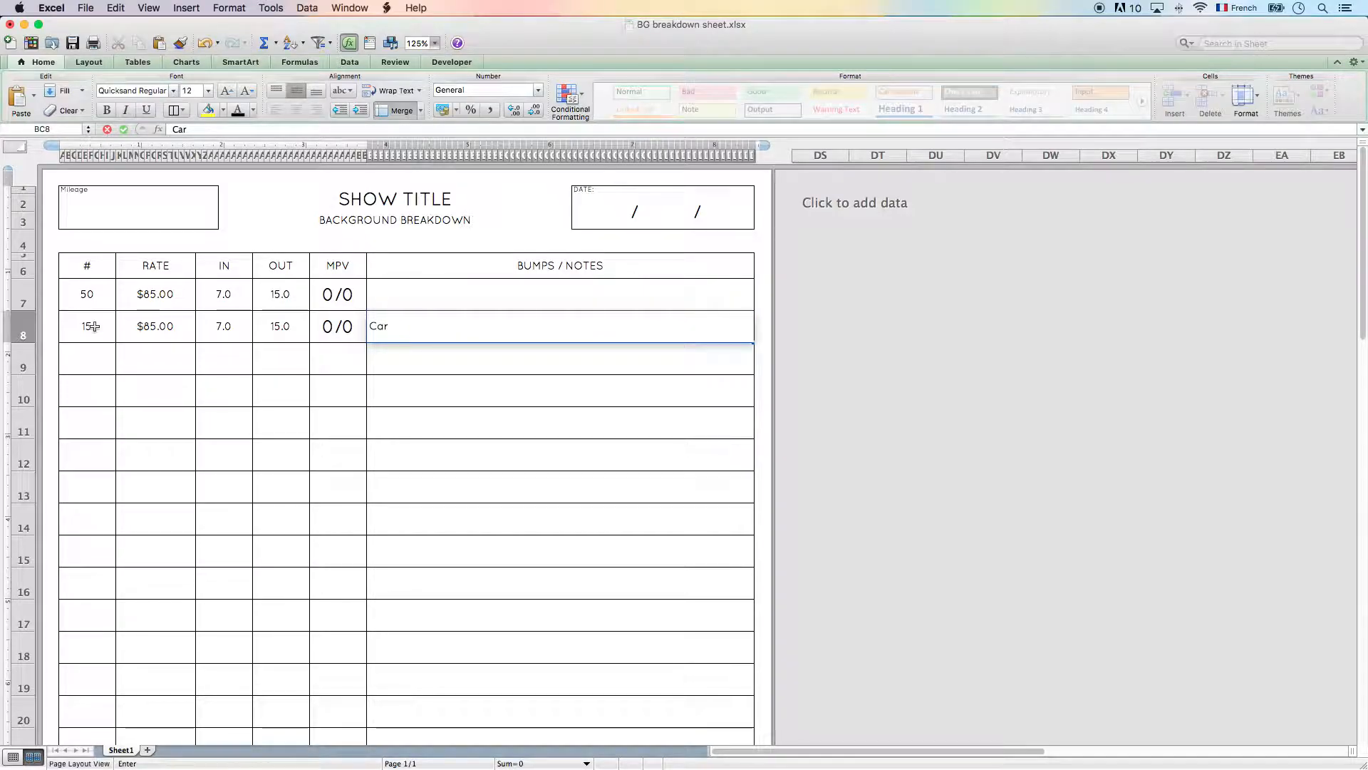
{"action": "type", "text": " compensation"}
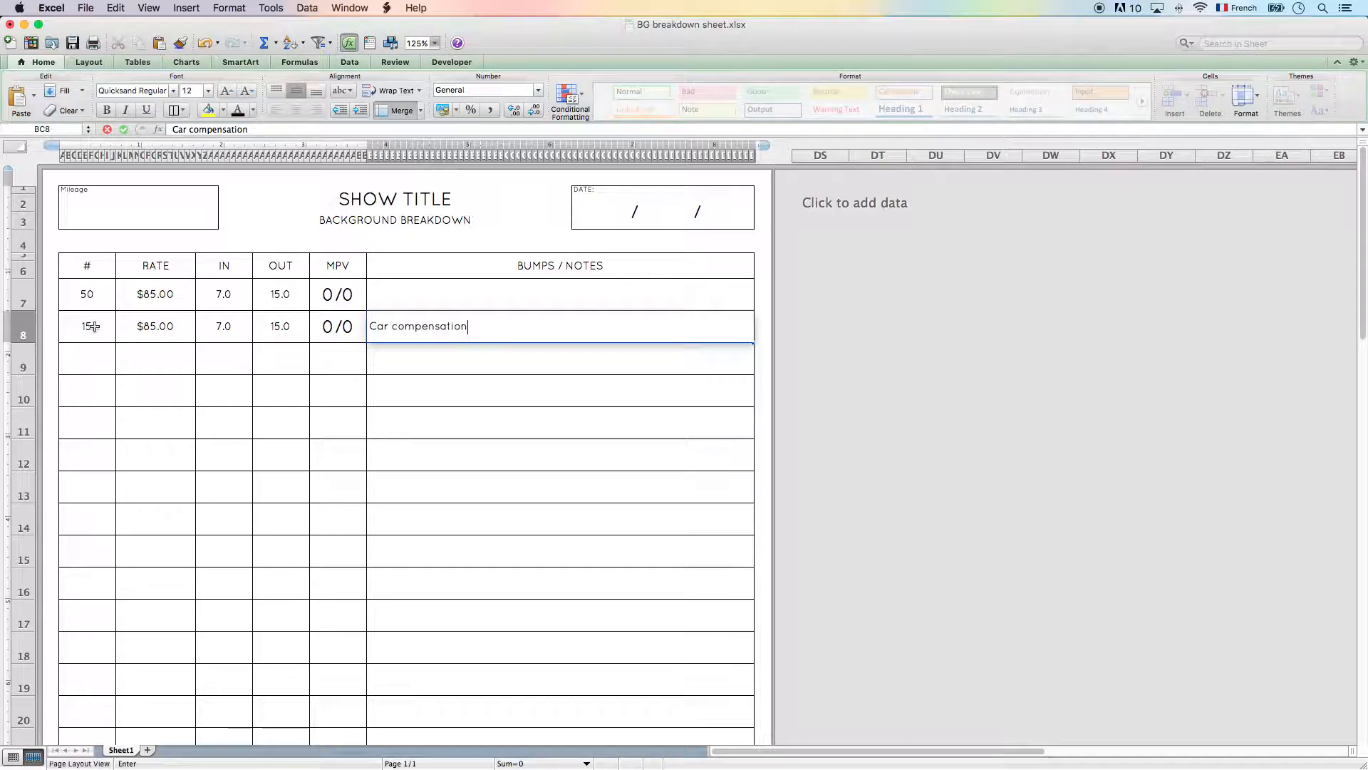
{"action": "key", "text": "Return"}
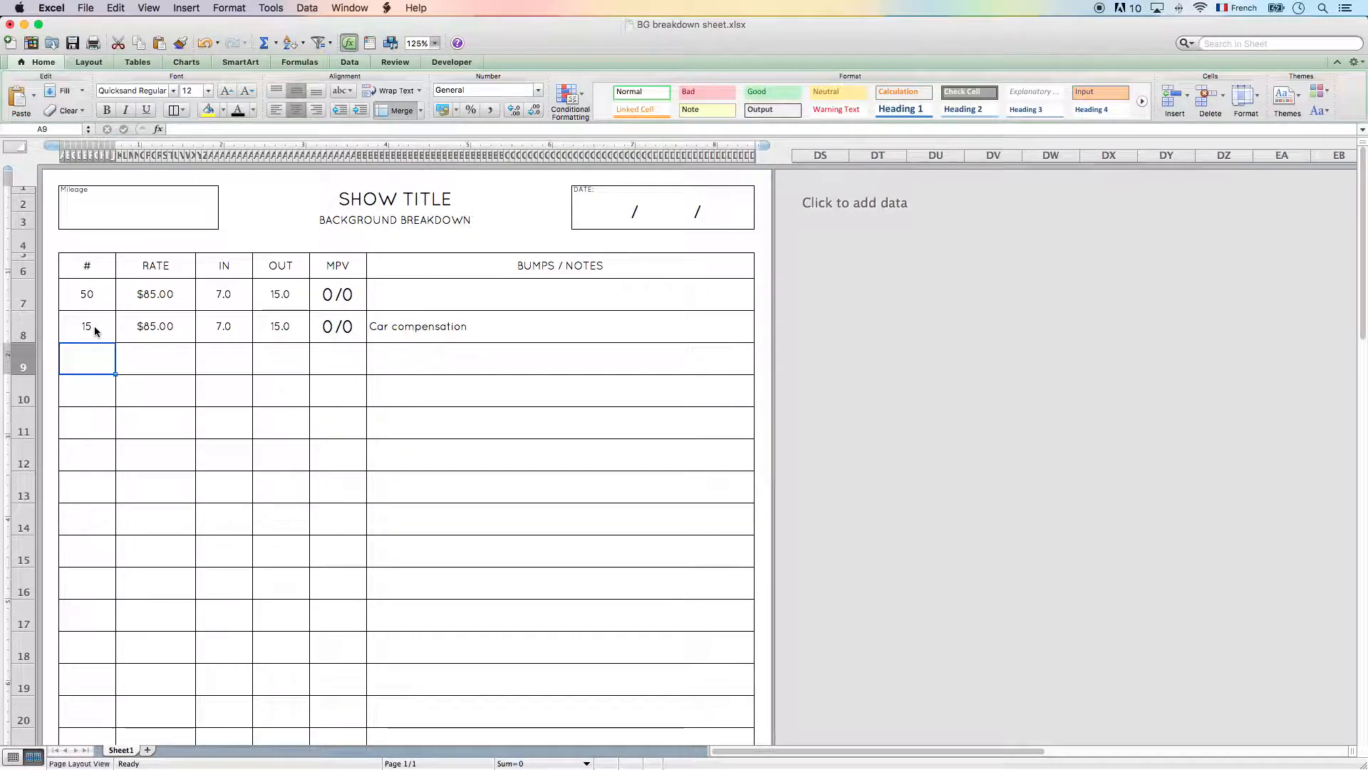
- Start row 9 of the breakdown with # 5, RATE 85, IN 7 and OUT 16
{"action": "type", "text": "5"}
{"action": "key", "text": "Tab"}
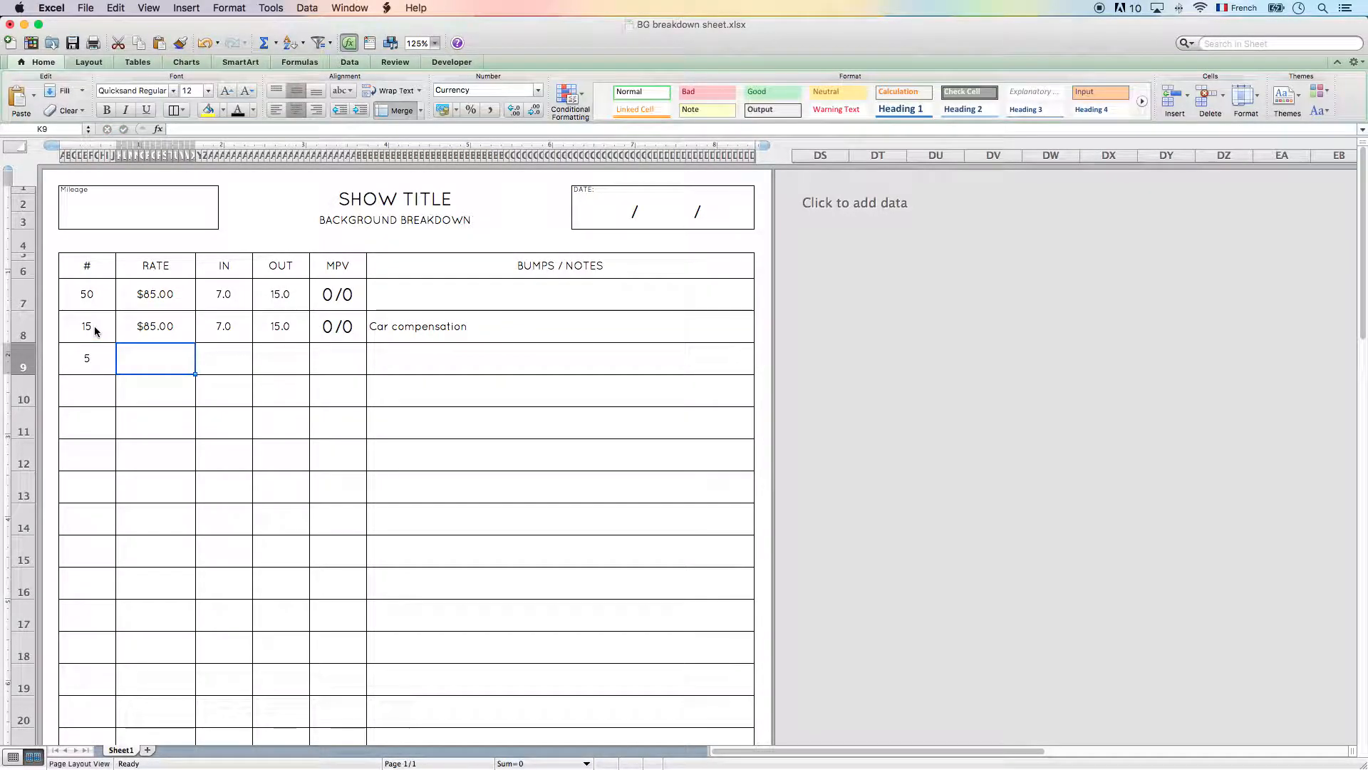
{"action": "type", "text": "85"}
{"action": "key", "text": "Tab"}
{"action": "type", "text": "7"}
{"action": "key", "text": "Tab"}
{"action": "type", "text": "16"}
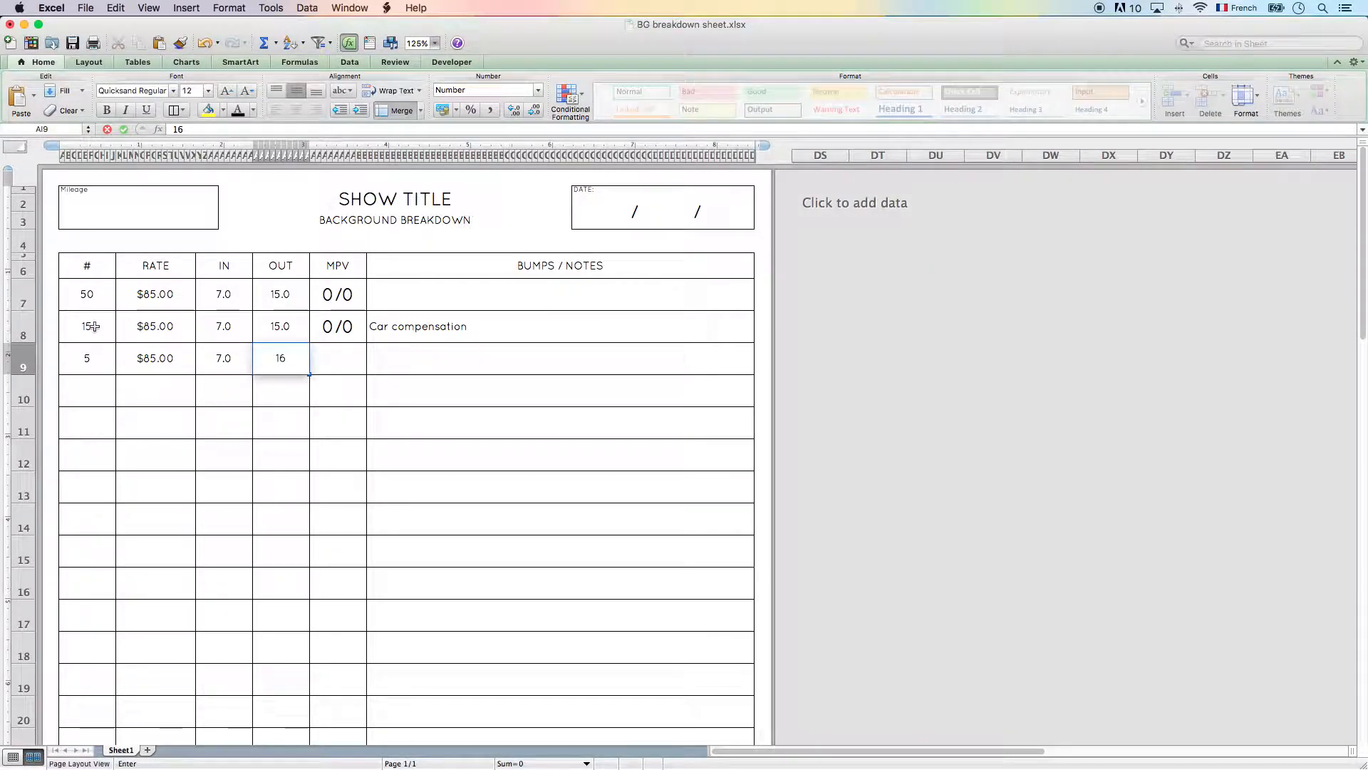
- Complete row 9 with MPV 0/0 and the note "Car compensation"
{"action": "key", "text": "Tab"}
{"action": "type", "text": "0"}
{"action": "key", "text": "Tab"}
{"action": "type", "text": "c"}
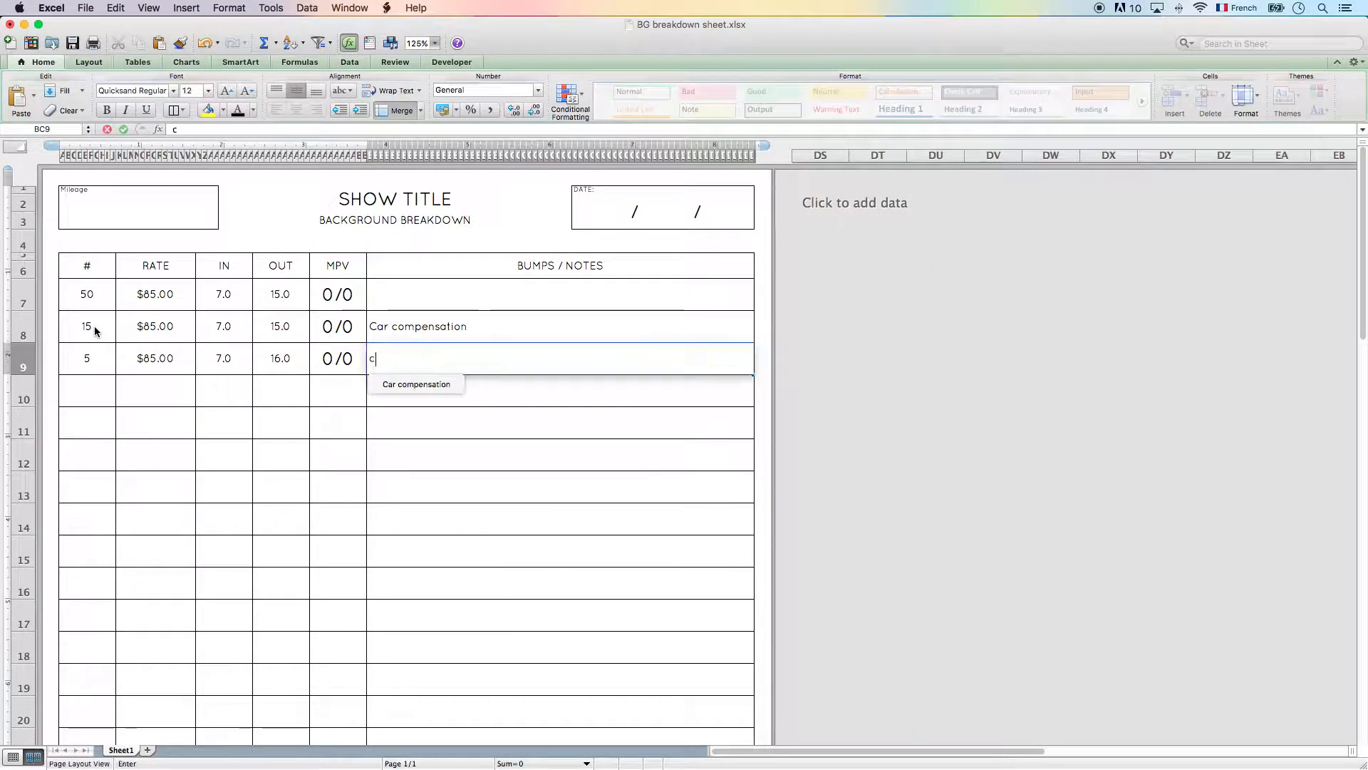
{"action": "type", "text": "ar comp"}
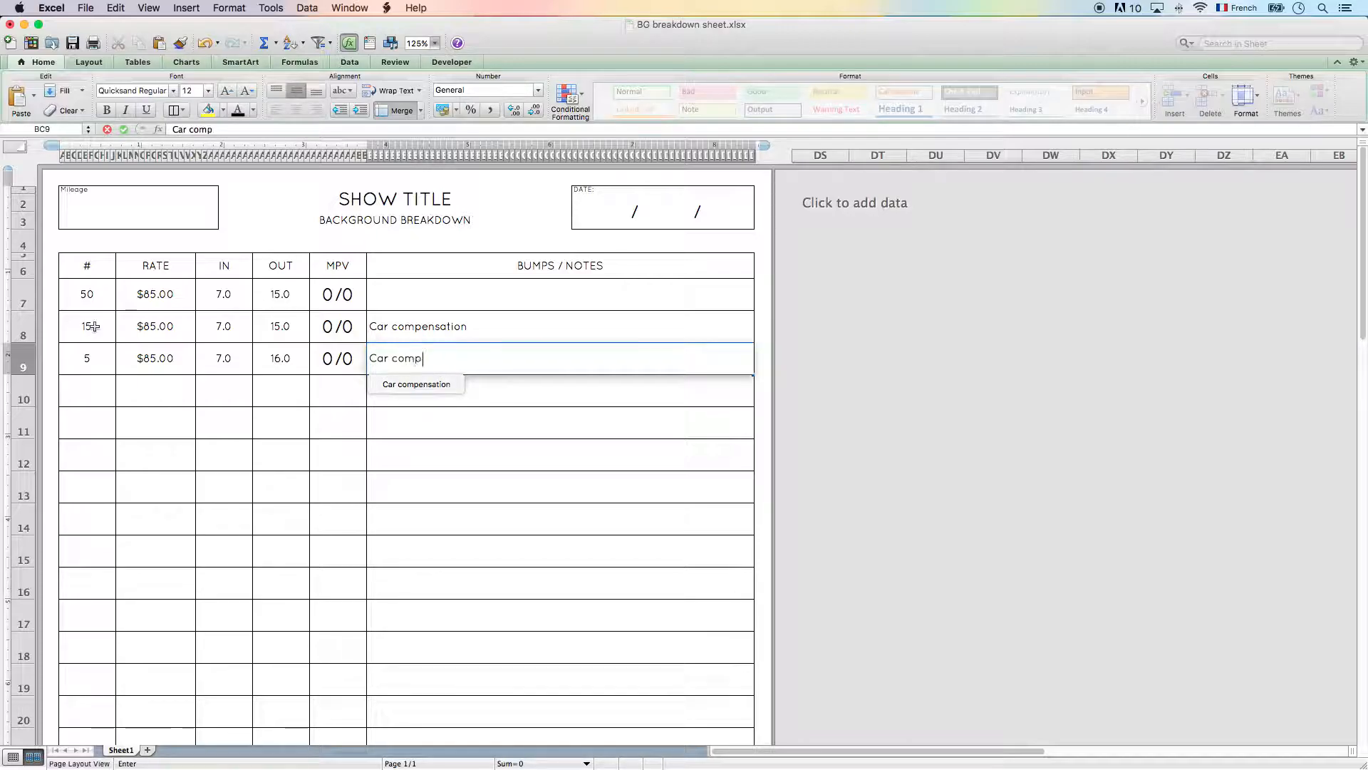
{"action": "type", "text": "ensation"}
{"action": "key", "text": "Return"}
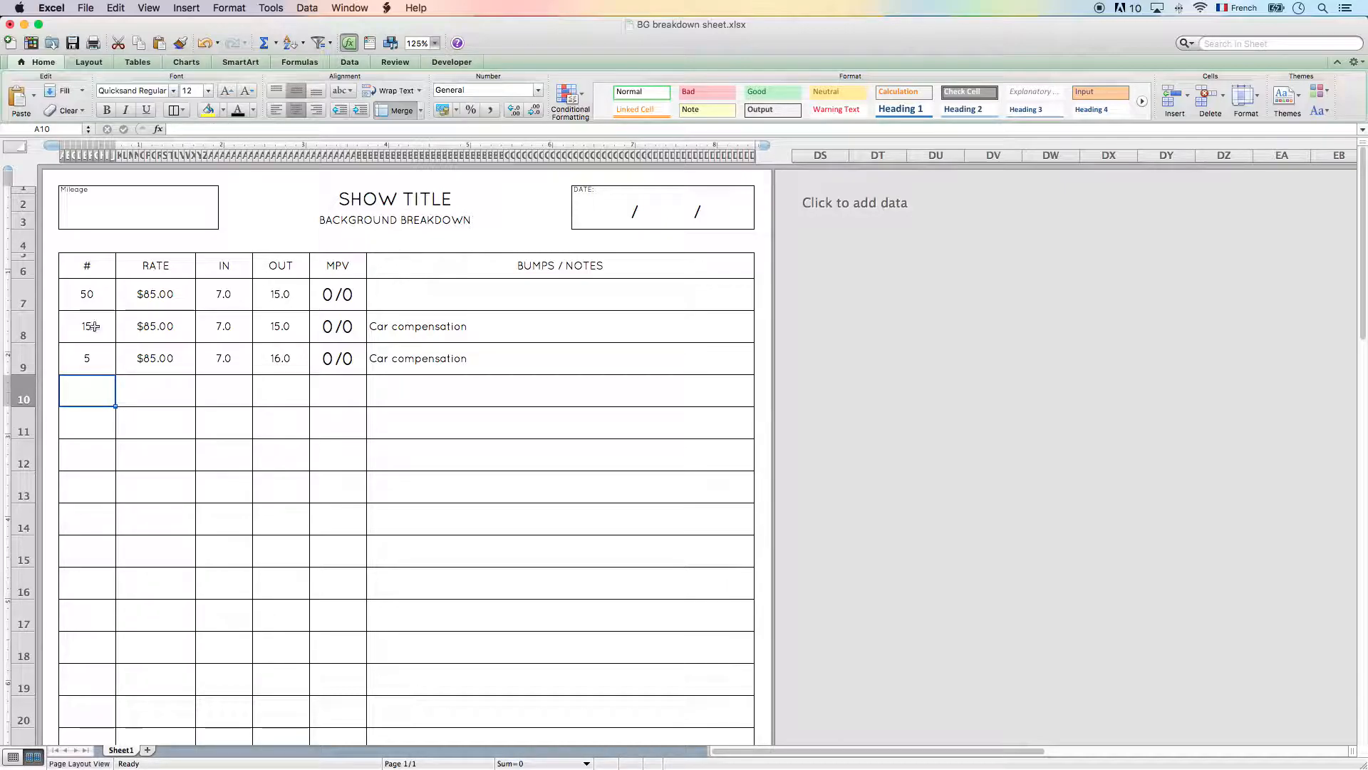
- Start row 10 with # 20, RATE 110, IN 7 and OUT 16
{"action": "type", "text": "20"}
{"action": "key", "text": "Tab"}
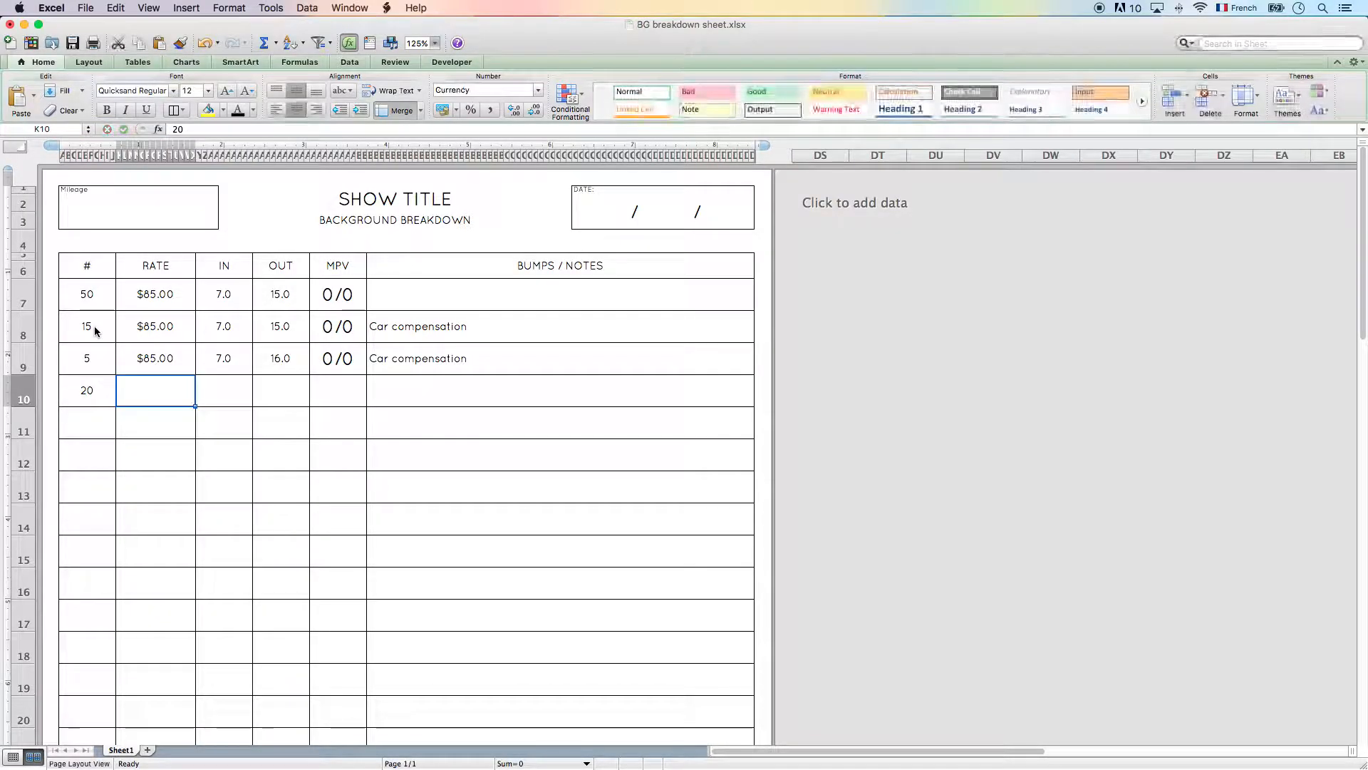
{"action": "type", "text": "110"}
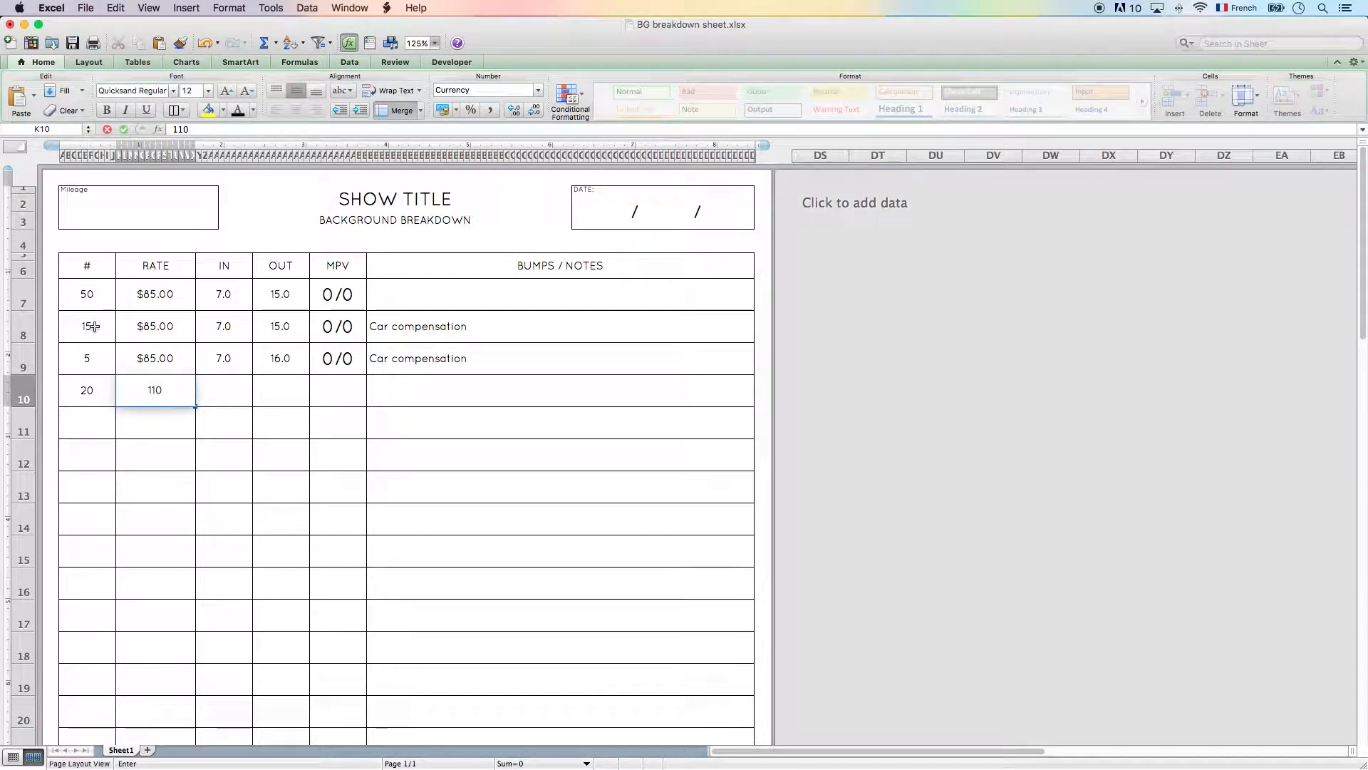
{"action": "key", "text": "Tab"}
{"action": "type", "text": "7"}
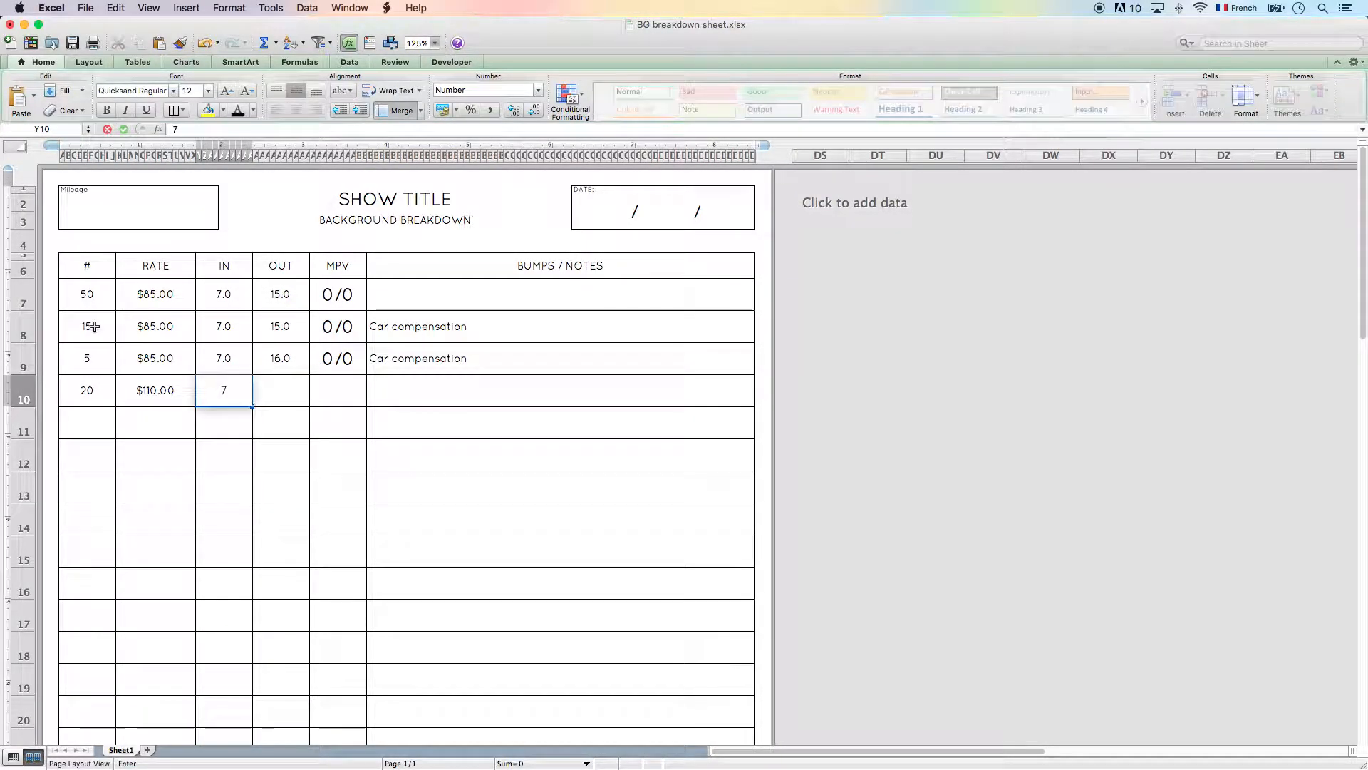
{"action": "key", "text": "Tab"}
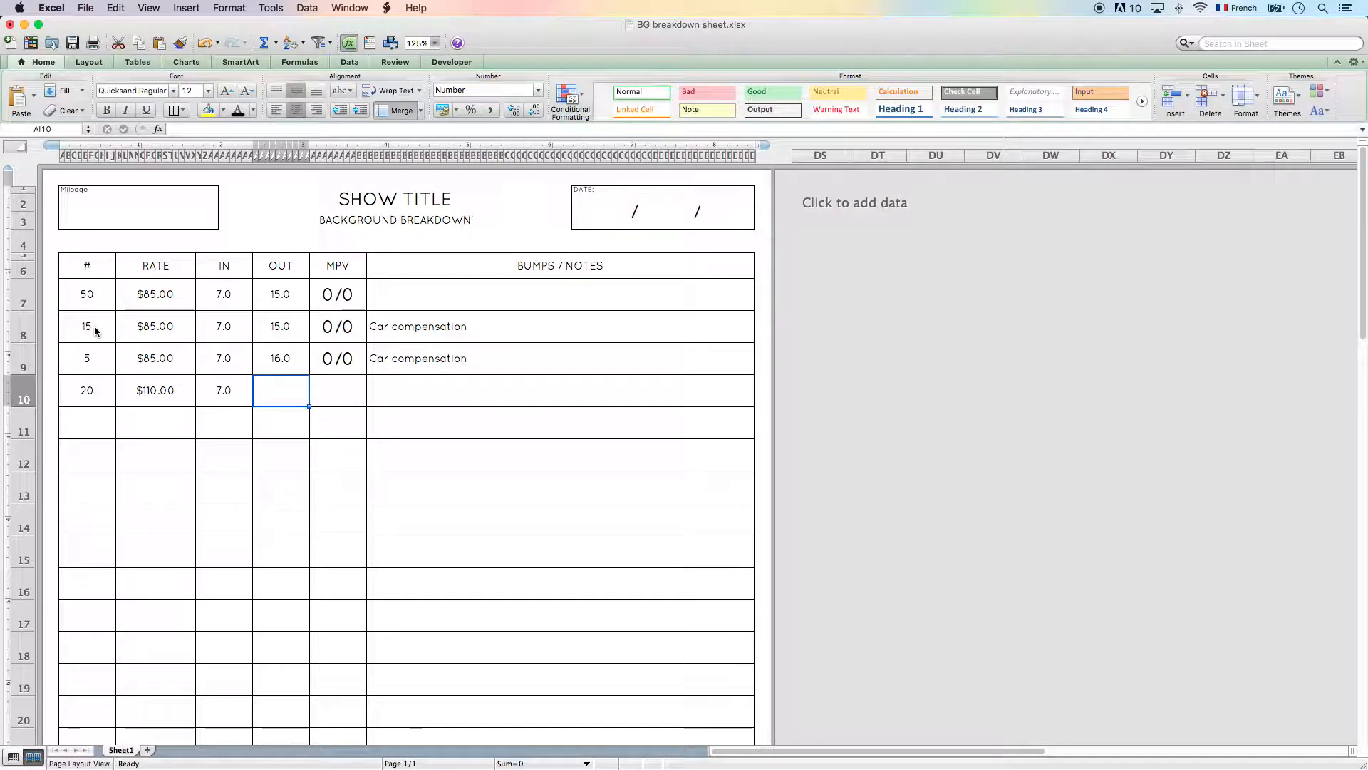
{"action": "type", "text": "16"}
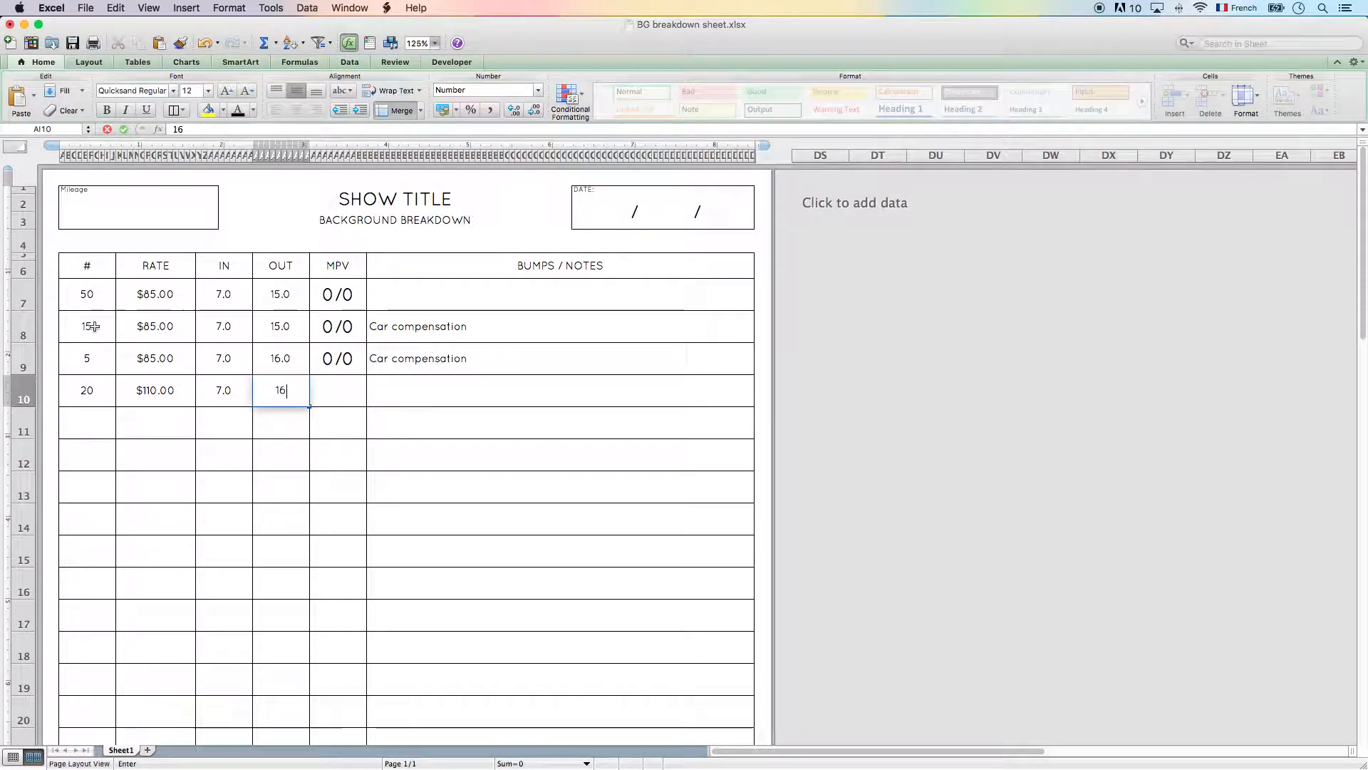
{"action": "key", "text": "Tab"}
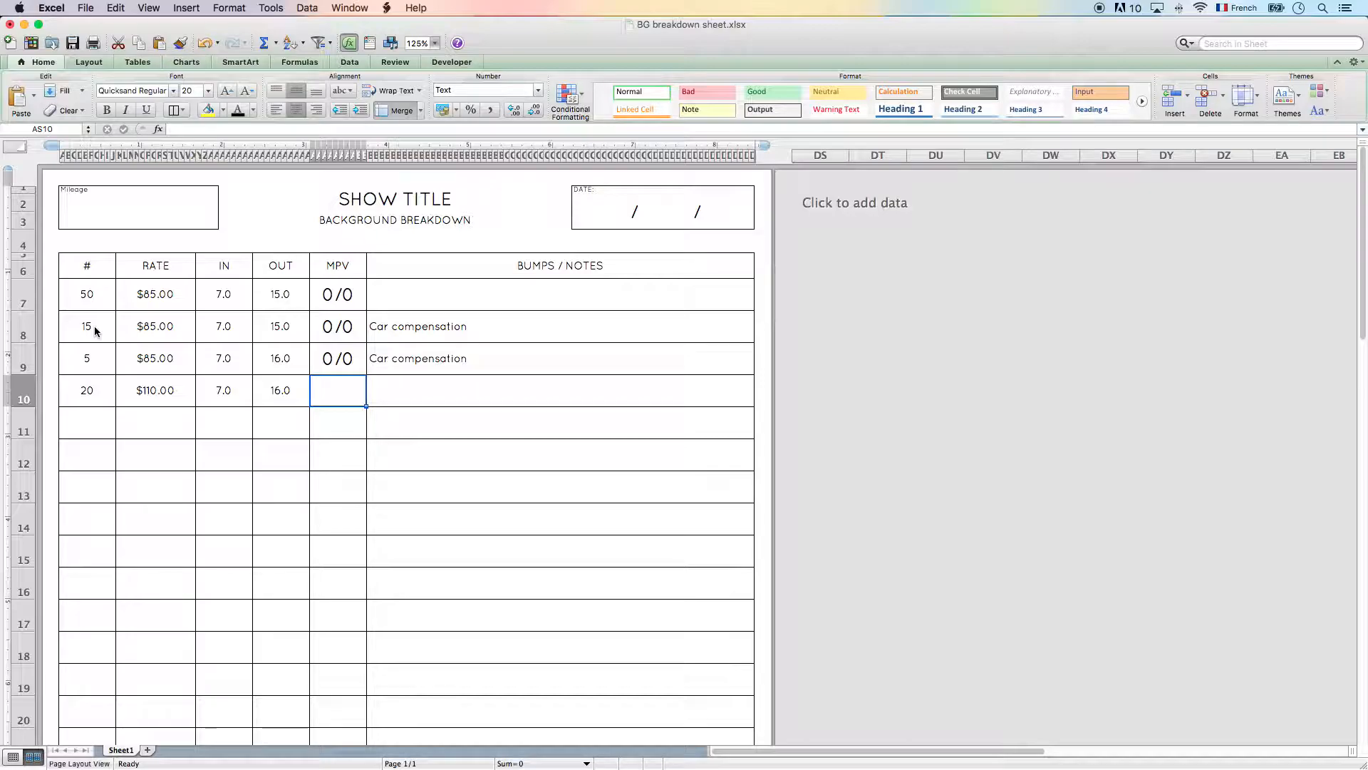
- Complete row 10 with MPV 1/0 and the note "(Bikini Girls)"
{"action": "type", "text": "1/0"}
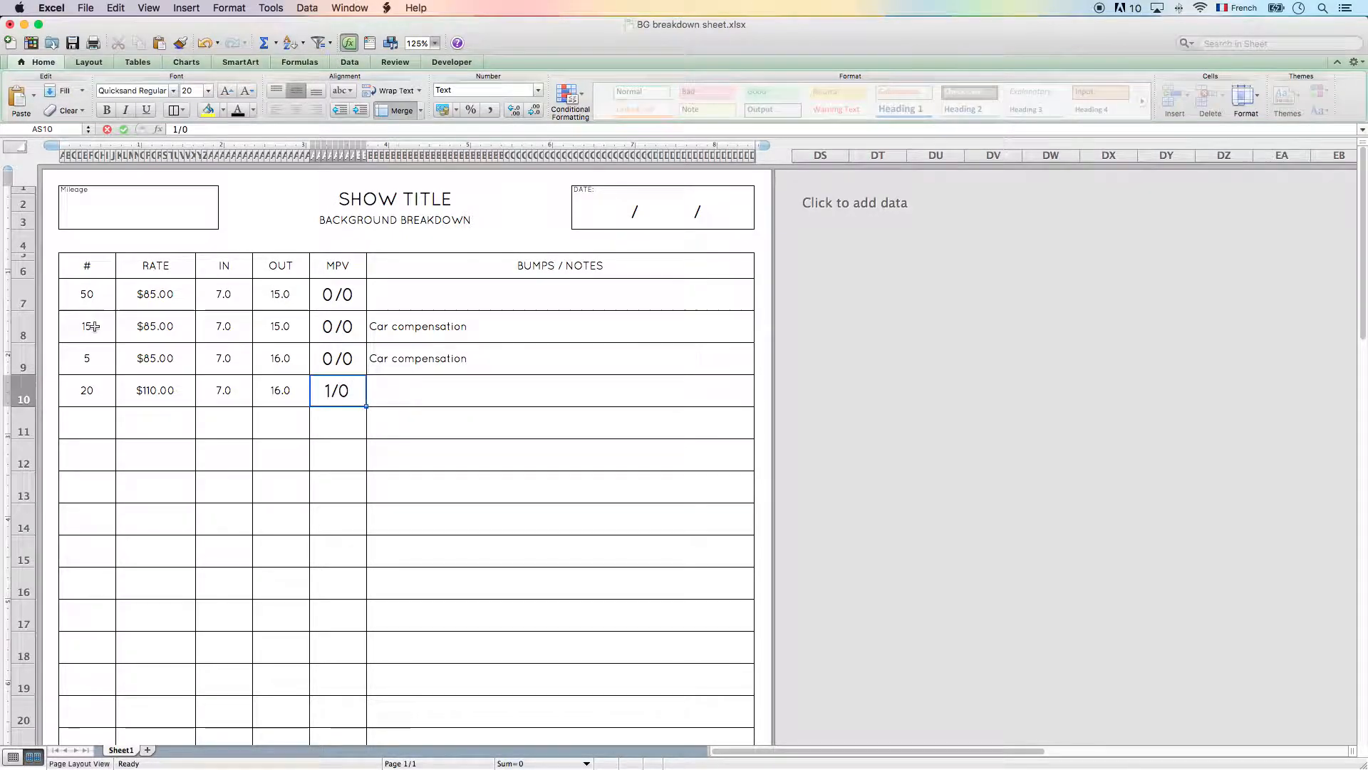
{"action": "key", "text": "Tab"}
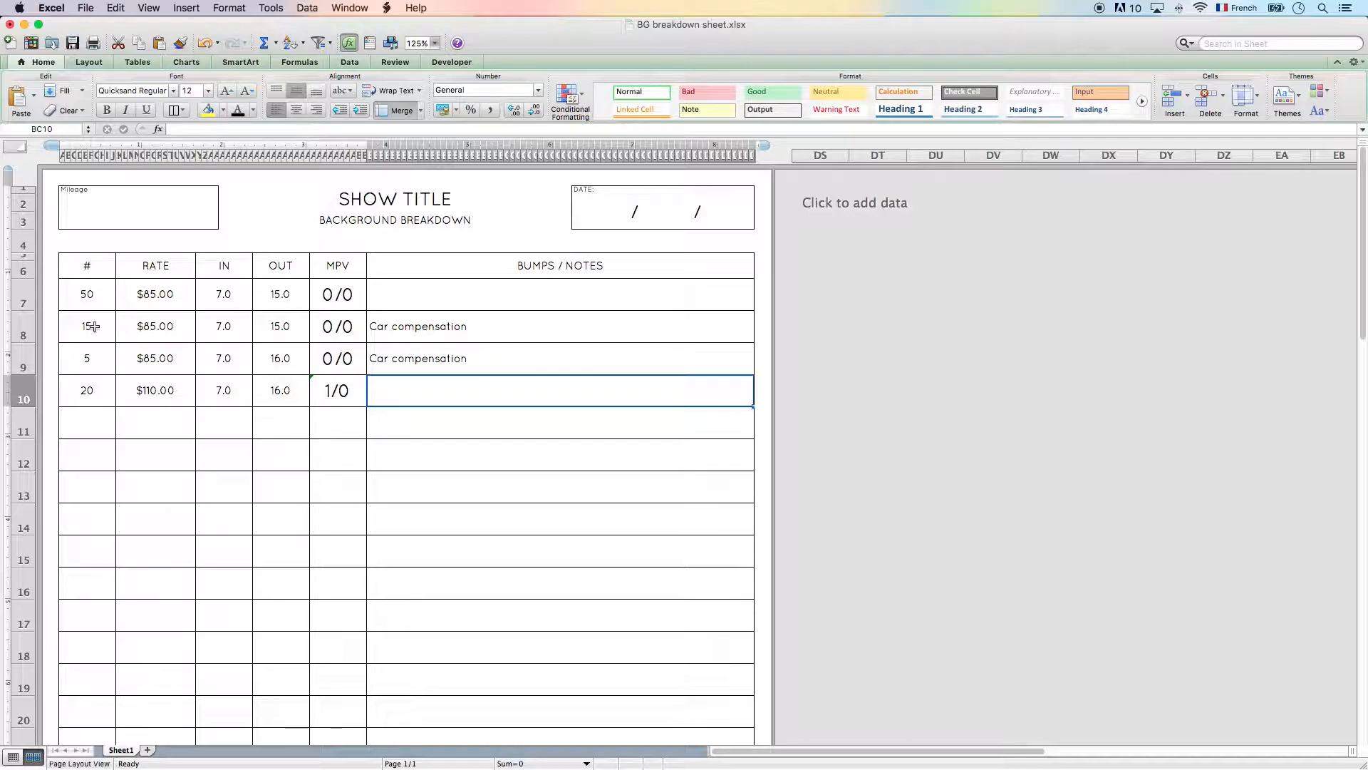
{"action": "type", "text": "(Bi"}
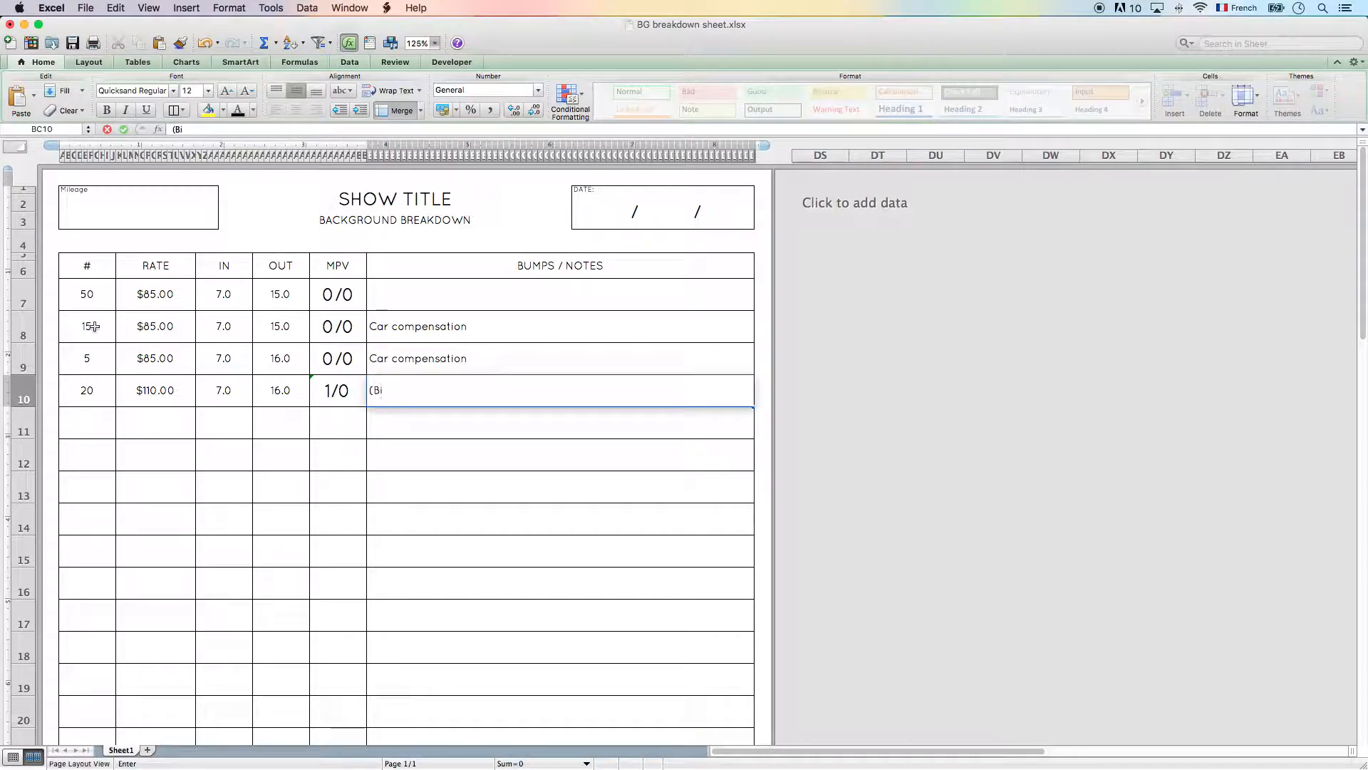
{"action": "type", "text": "kini Girls)"}
{"action": "key", "text": "Left"}
{"action": "key", "text": "Left"}
{"action": "key", "text": "Left"}
{"action": "key", "text": "Left"}
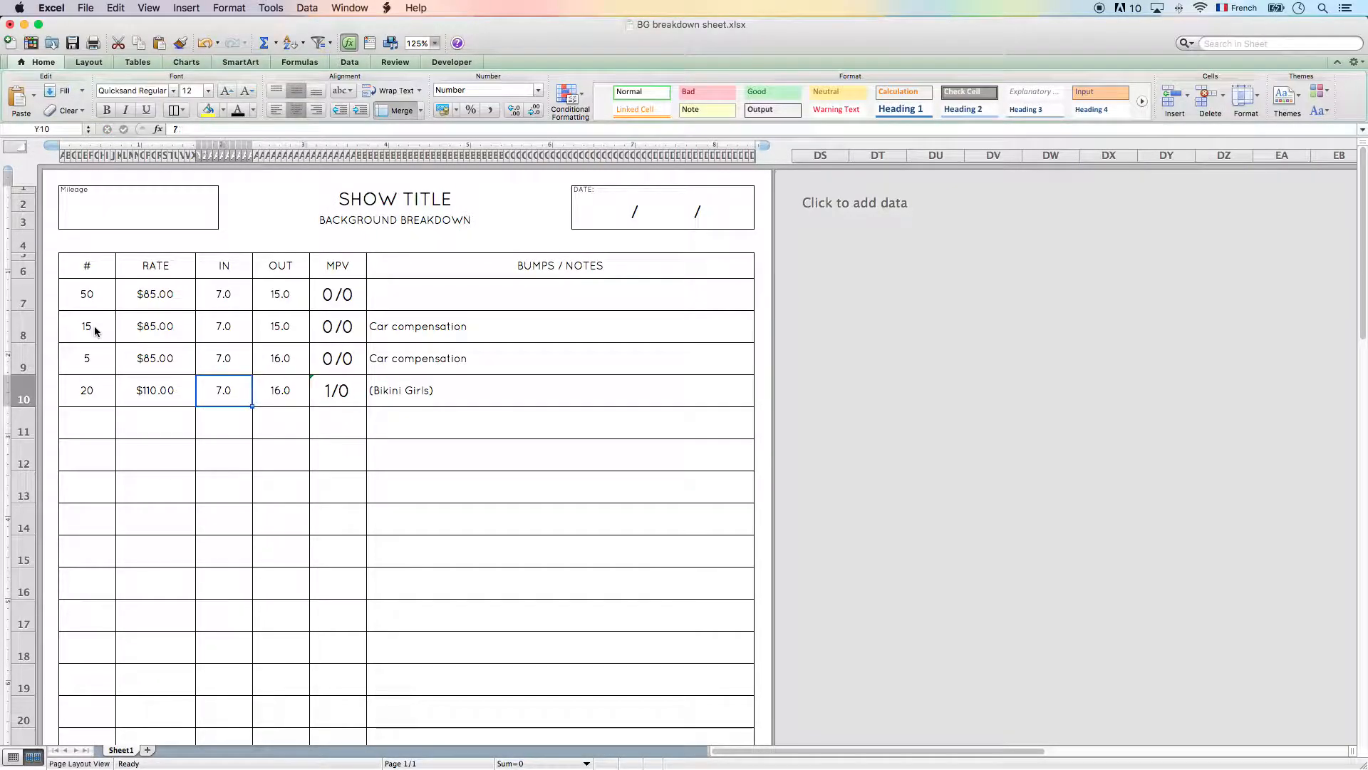
{"action": "key", "text": "Right"}
{"action": "key", "text": "Right"}
{"action": "key", "text": "Right"}
{"action": "key", "text": "Right"}
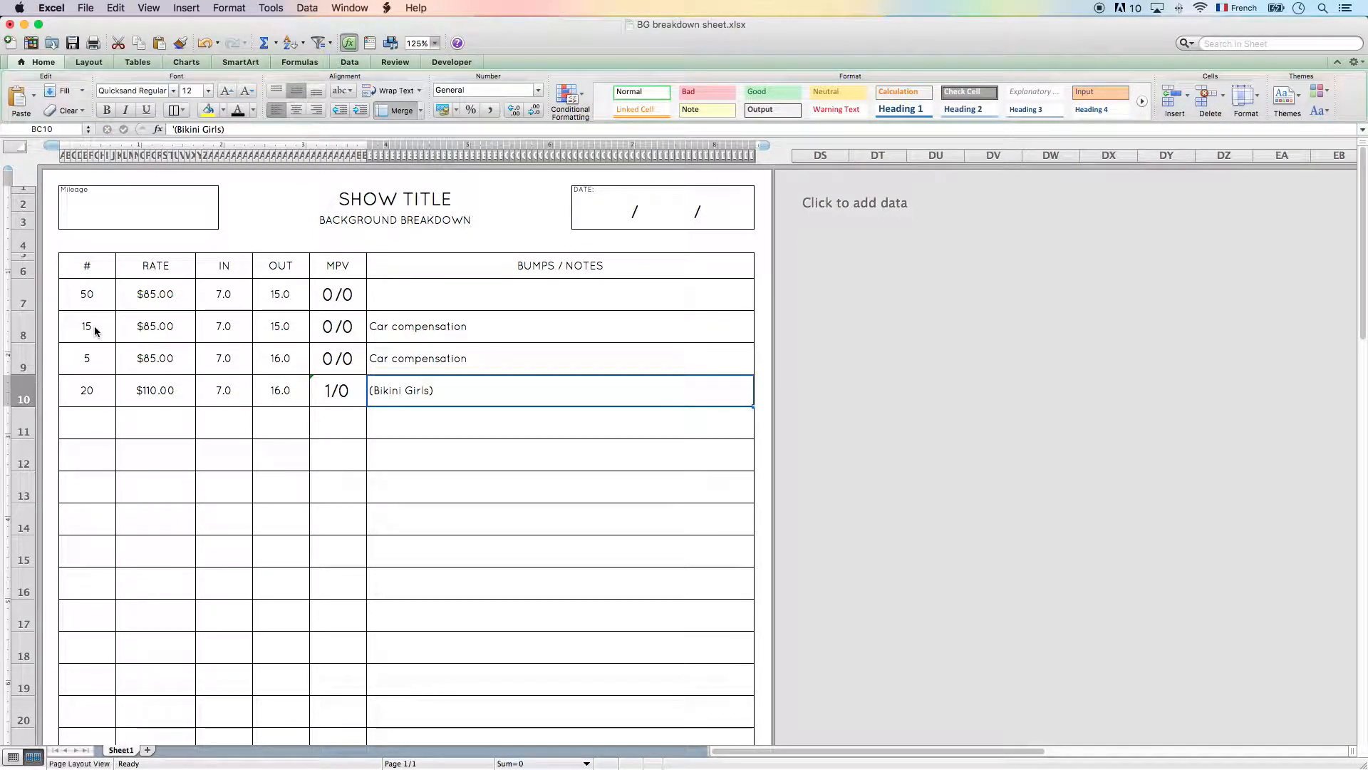
- Start row 11 with # 8, RATE 130 and IN 7
{"action": "key", "text": "Left"}
{"action": "key", "text": "Down"}
{"action": "key", "text": "Left"}
{"action": "key", "text": "Left"}
{"action": "key", "text": "Left"}
{"action": "key", "text": "Left"}
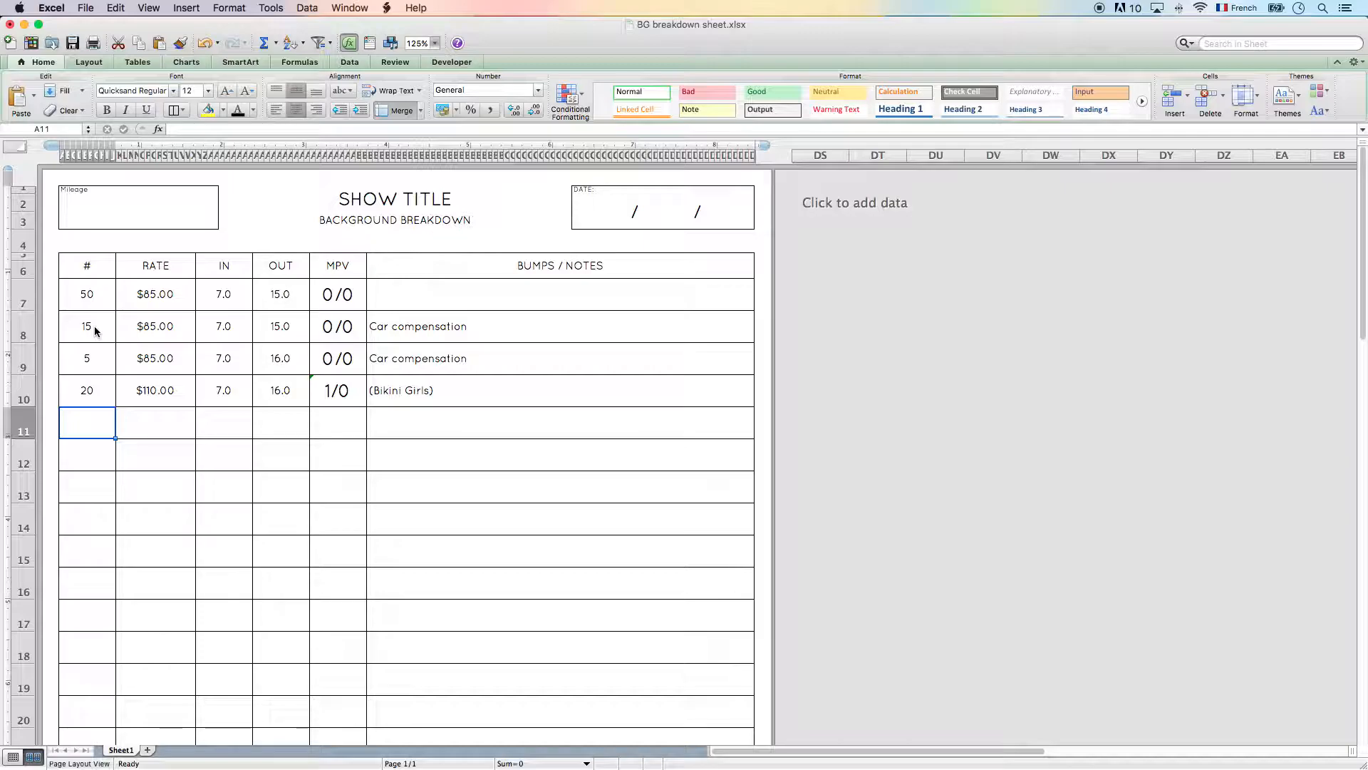
{"action": "type", "text": "8"}
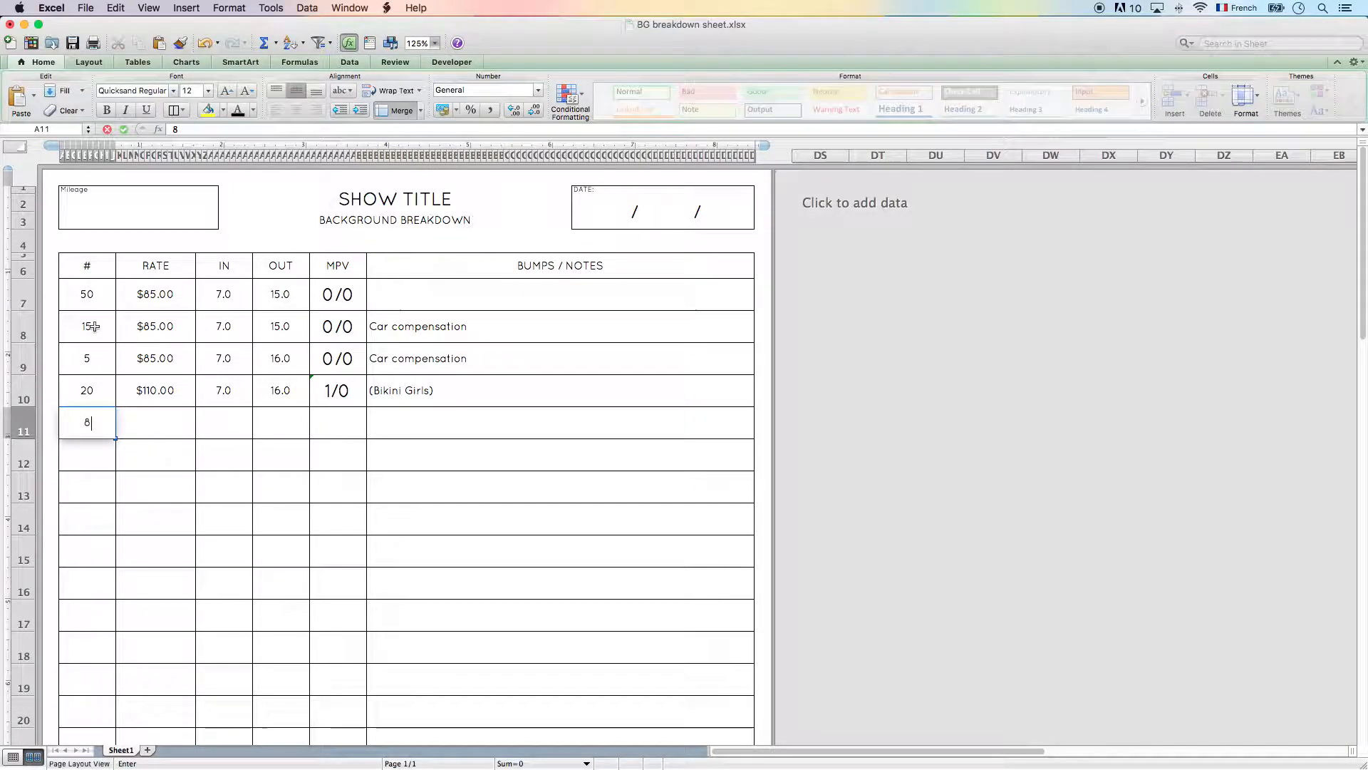
{"action": "key", "text": "Tab"}
{"action": "type", "text": "130"}
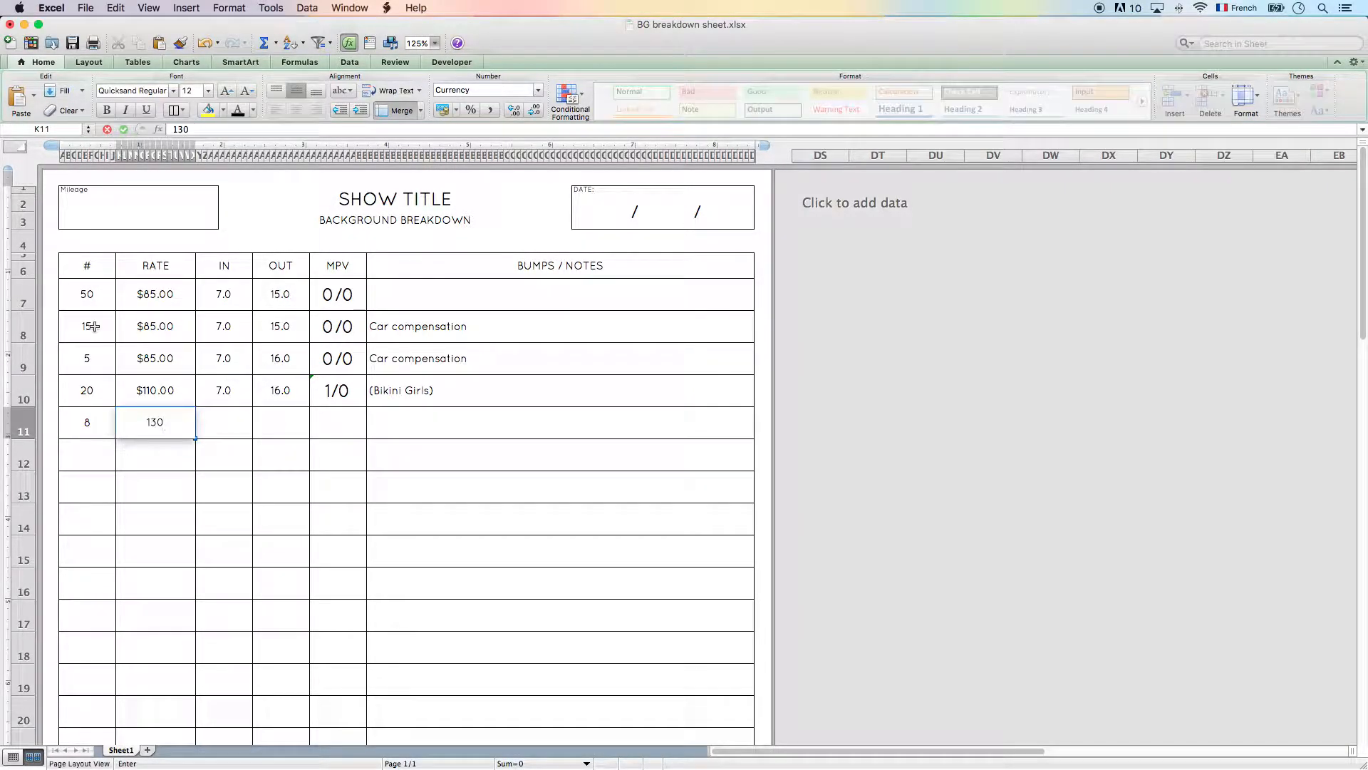
{"action": "key", "text": "Tab"}
{"action": "type", "text": "7"}
{"action": "key", "text": "Tab"}
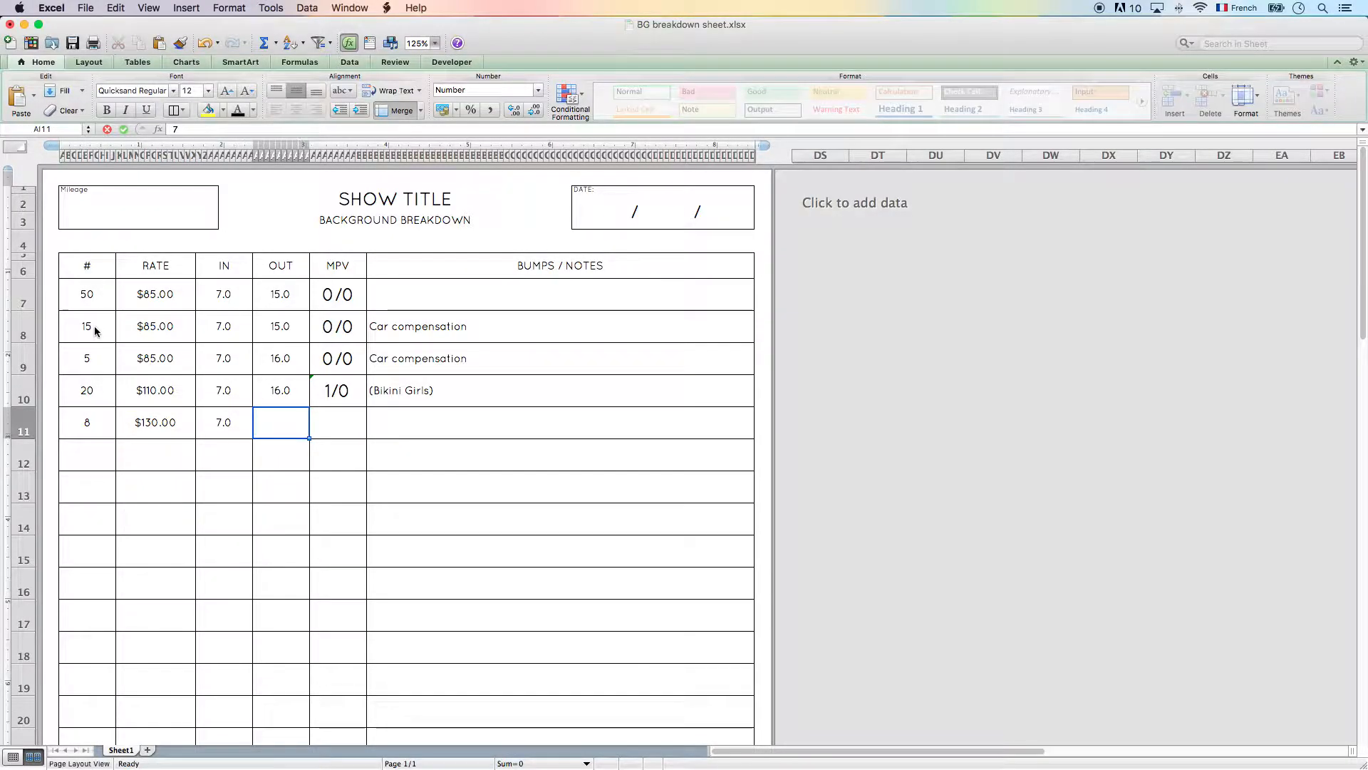
- Complete row 11 with OUT 16, MPV 0/0 and the note "Stand Ins"
{"action": "type", "text": "1"}
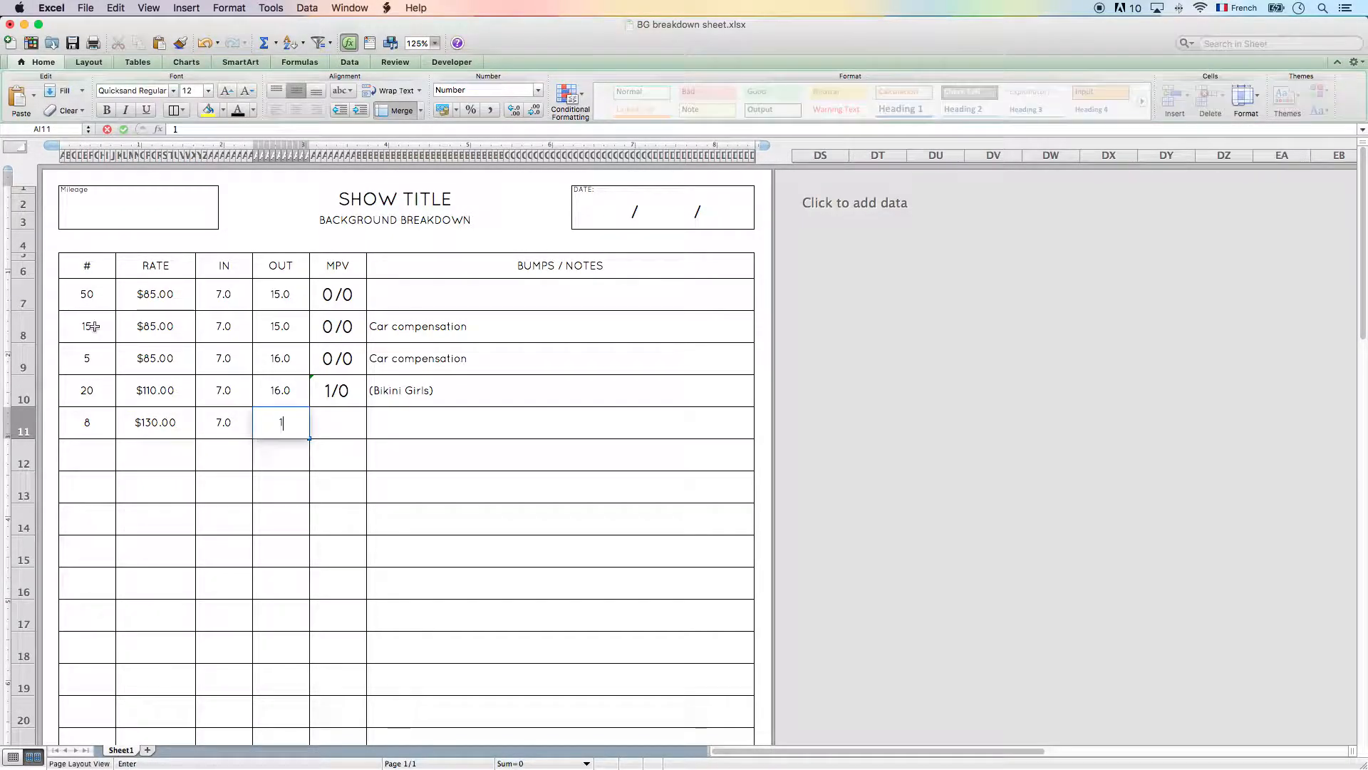
{"action": "type", "text": "6"}
{"action": "key", "text": "Tab"}
{"action": "type", "text": "0/0"}
{"action": "key", "text": "Tab"}
{"action": "type", "text": "Sta"}
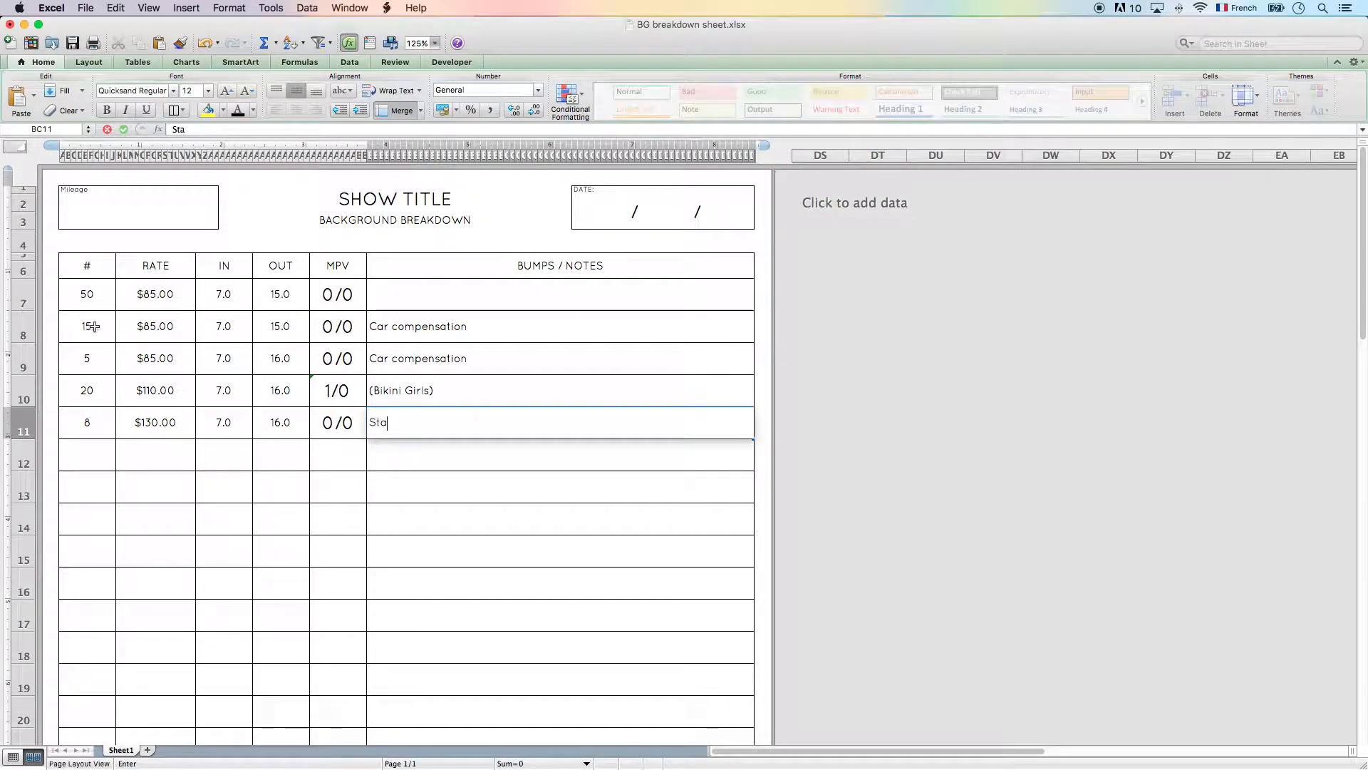
{"action": "type", "text": "nd Ins"}
{"action": "key", "text": "Return"}
{"action": "key", "text": "Up"}
{"action": "key", "text": "Right"}
{"action": "key", "text": "Right"}
{"action": "key", "text": "Right"}
{"action": "key", "text": "Right"}
{"action": "key", "text": "Right"}
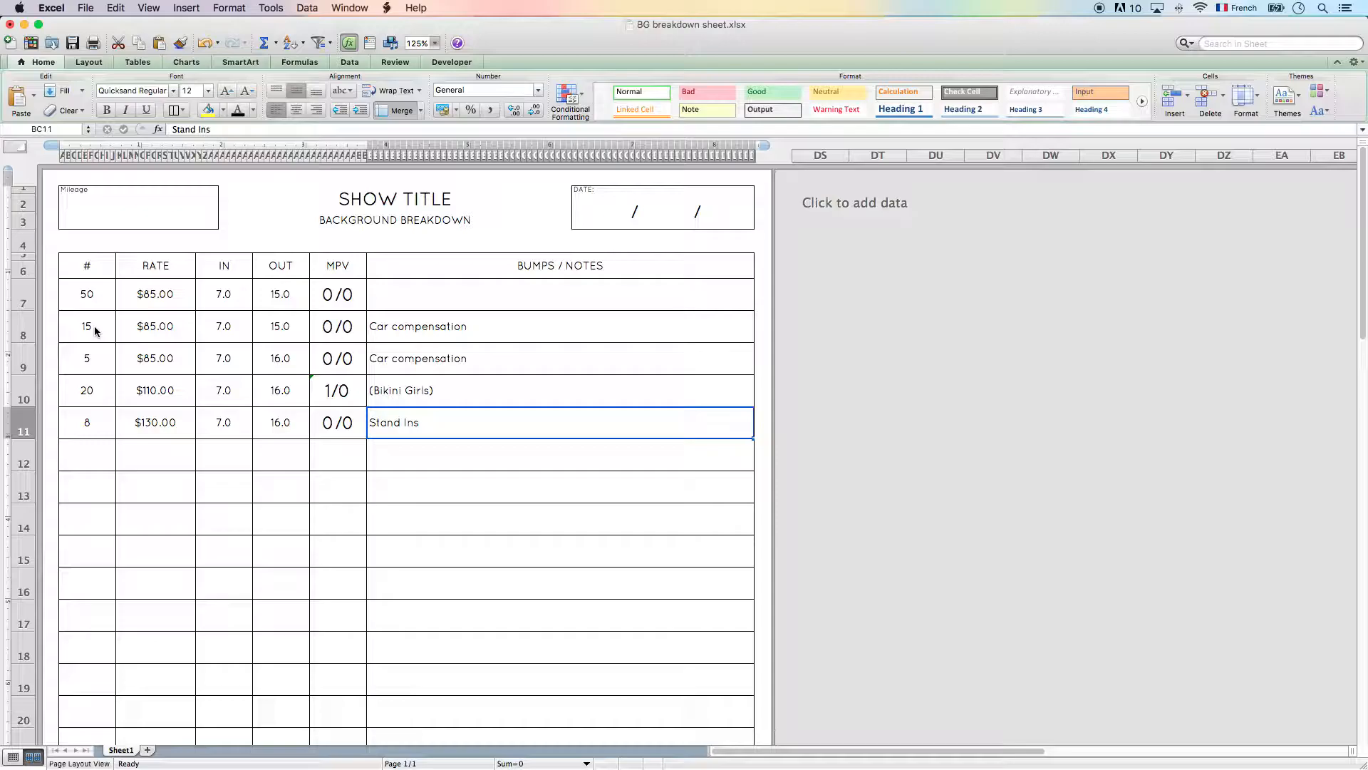
- Start row 12 with # 2, RATE 130, IN 7 and OUT 20
{"action": "key", "text": "Down"}
{"action": "key", "text": "Left"}
{"action": "key", "text": "Left"}
{"action": "key", "text": "Left"}
{"action": "key", "text": "Left"}
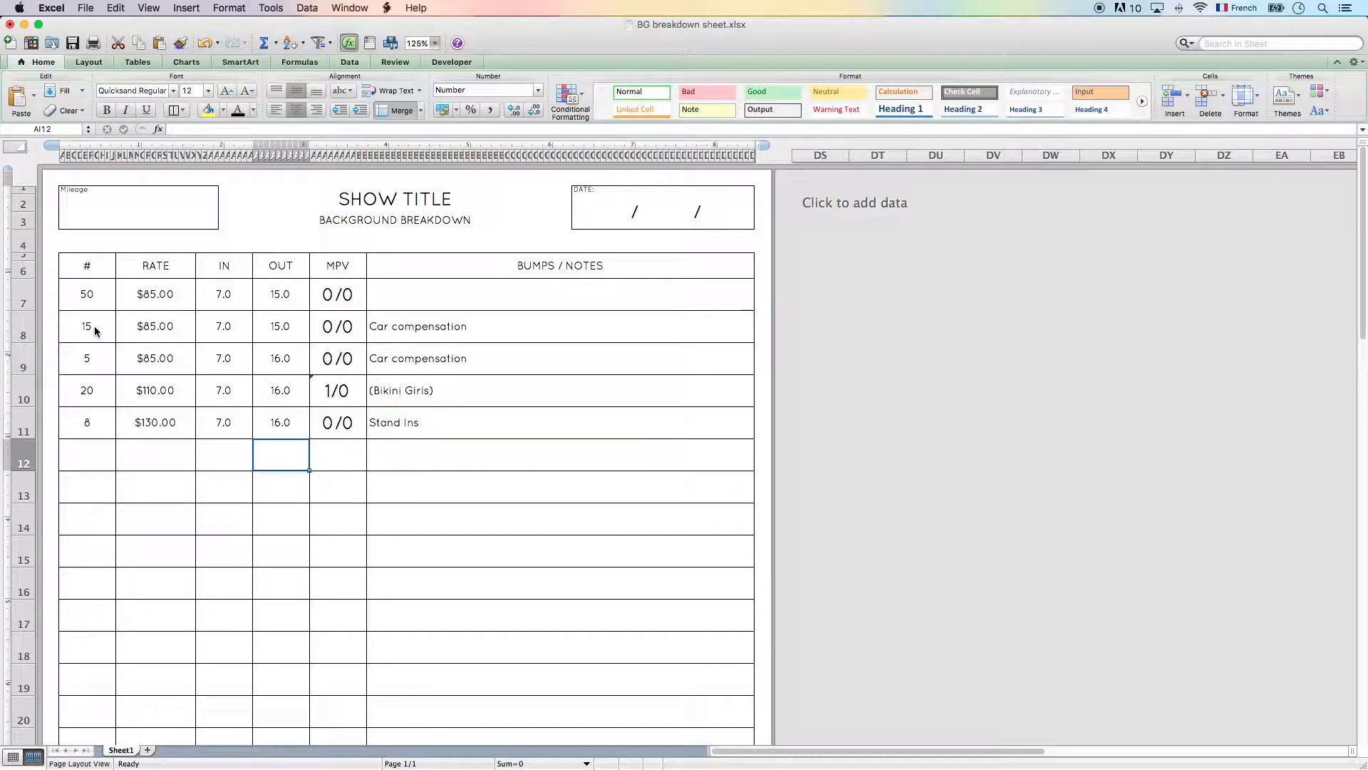
{"action": "key", "text": "Left"}
{"action": "type", "text": "2"}
{"action": "key", "text": "Tab"}
{"action": "type", "text": "130"}
{"action": "key", "text": "Tab"}
{"action": "type", "text": "7"}
{"action": "key", "text": "Tab"}
{"action": "type", "text": "20"}
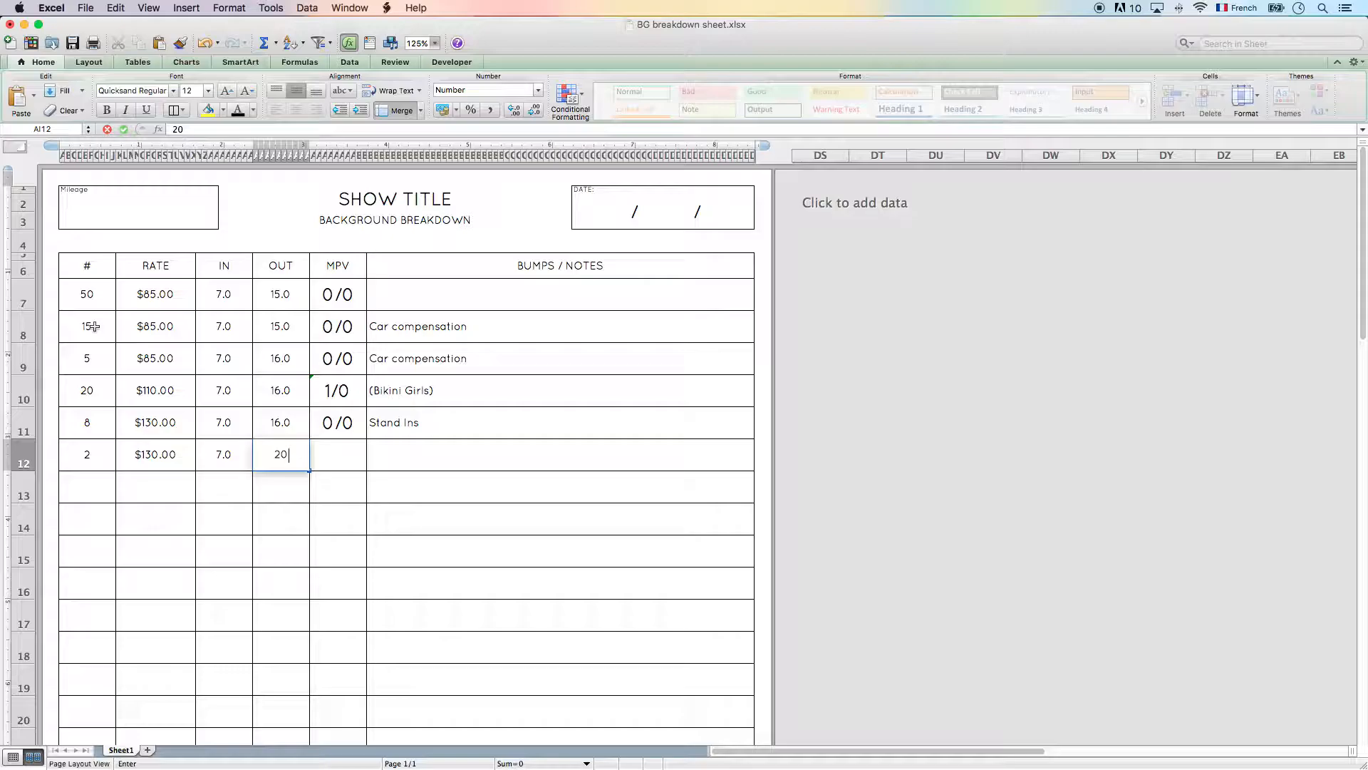
- Complete row 12 with MPV 0/1 and the note "Stand Ins"
{"action": "key", "text": "Tab"}
{"action": "type", "text": "0/1"}
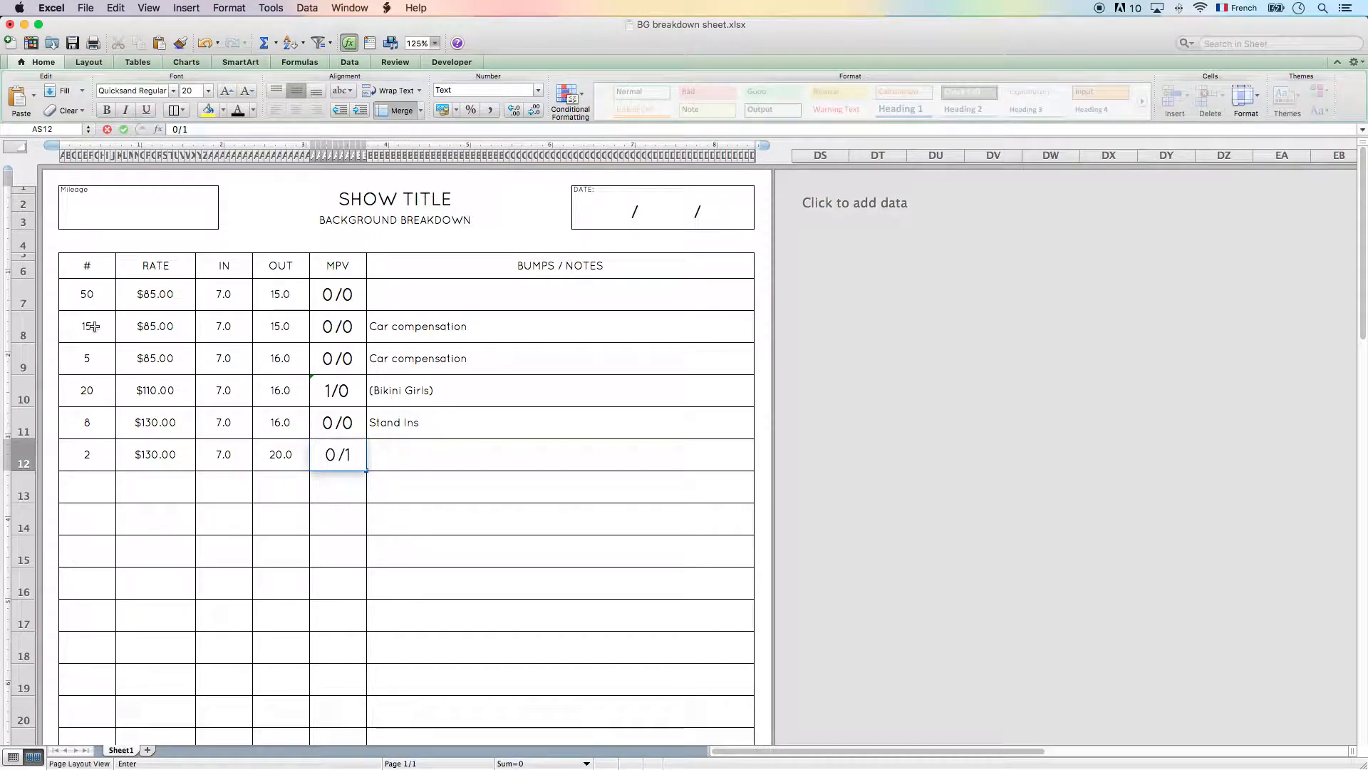
{"action": "key", "text": "Tab"}
{"action": "type", "text": "Sta"}
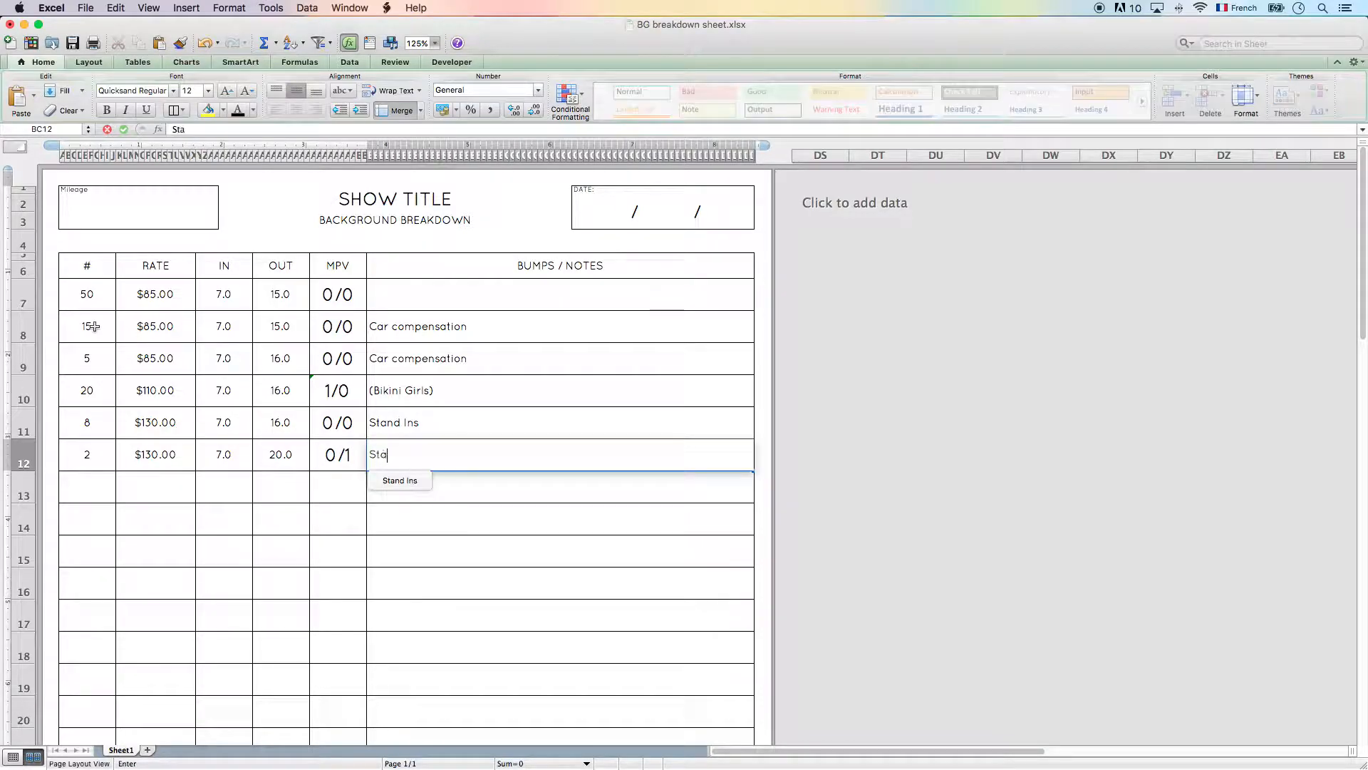
{"action": "type", "text": "nd Ins"}
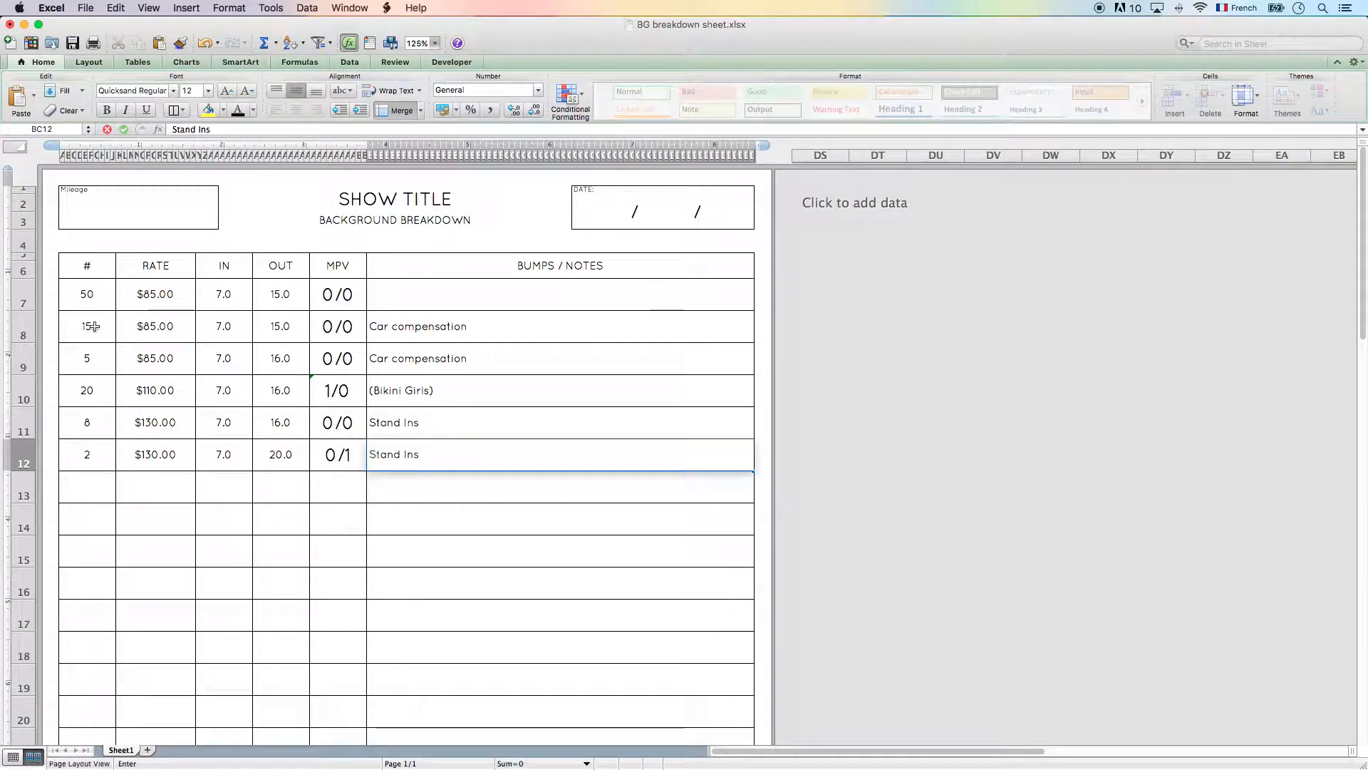
{"action": "key", "text": "Return"}
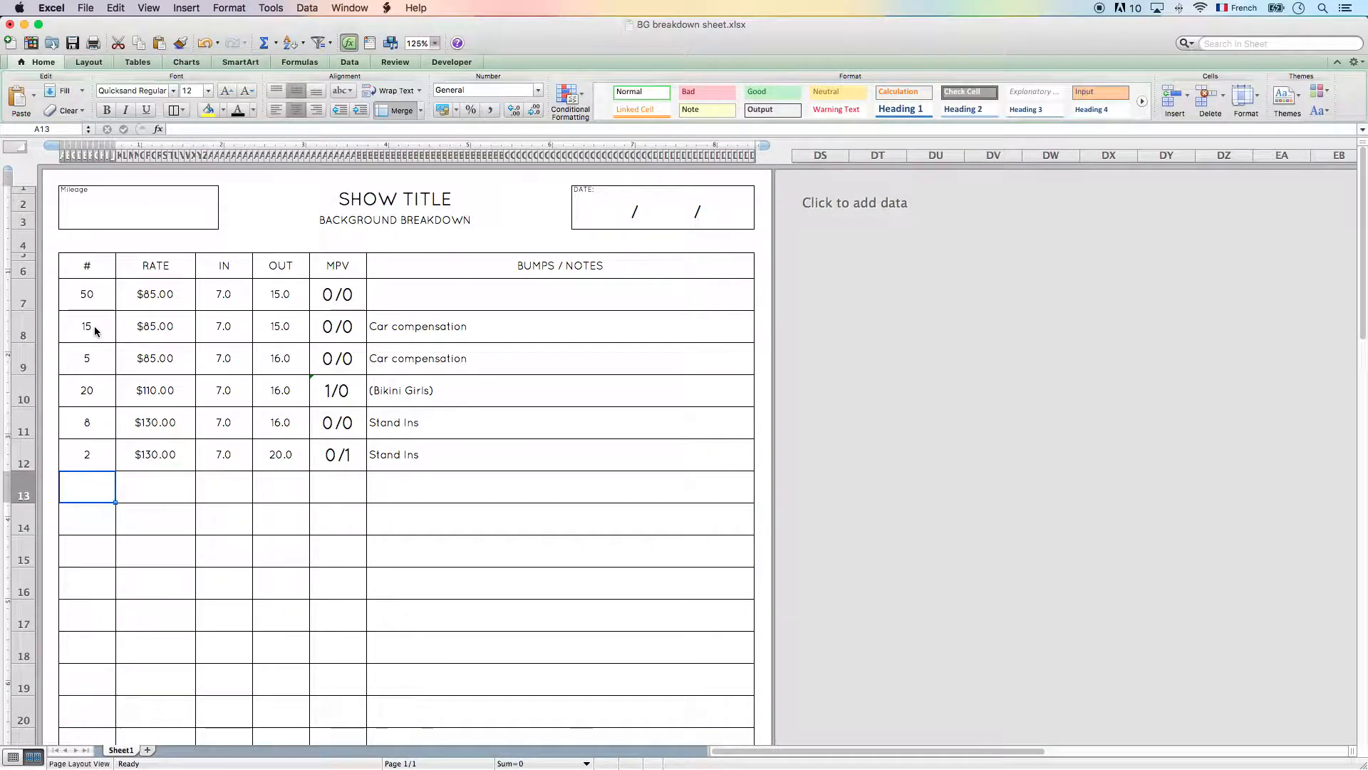
- Extend the note in row 12 to read "Stand Ins, Rain, Smoke, Backpack"
{"action": "left_click", "coordinate": [495, 413]}
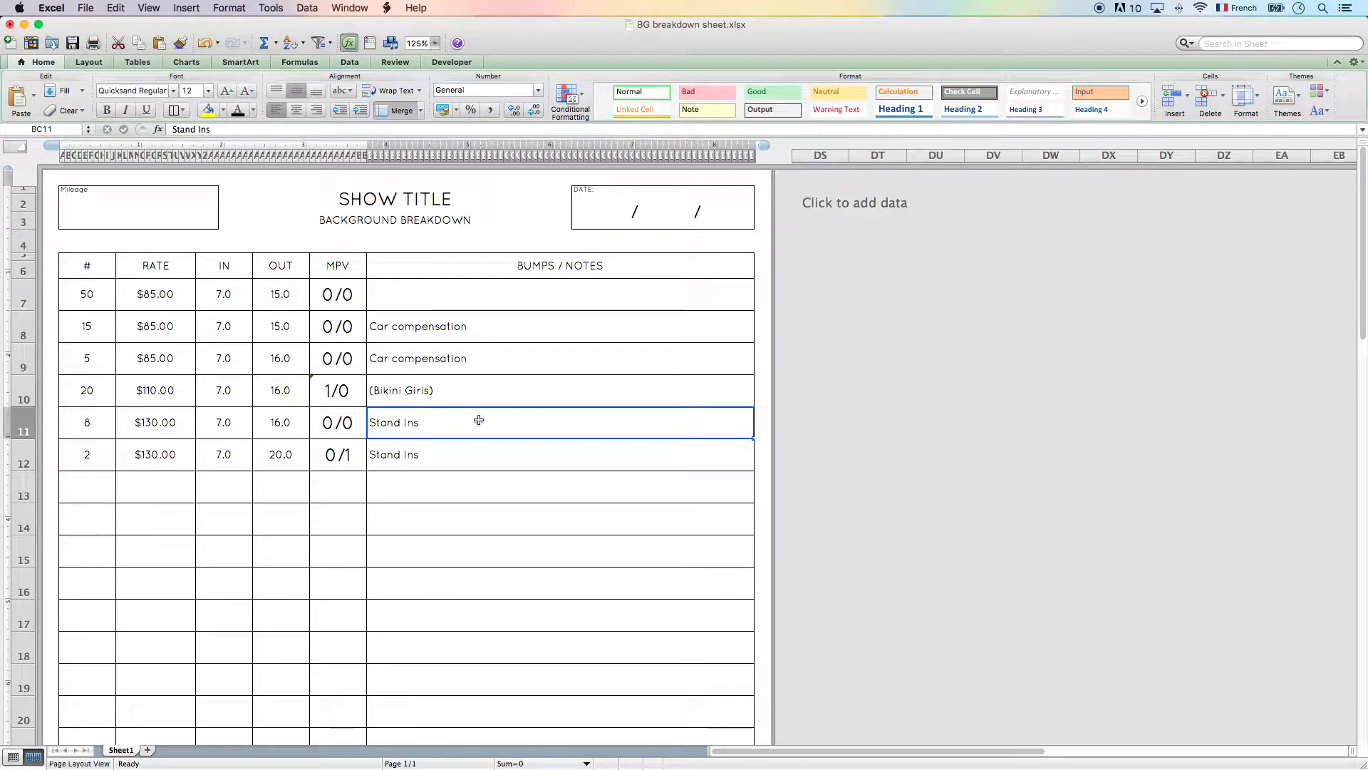
{"action": "key", "text": "Return"}
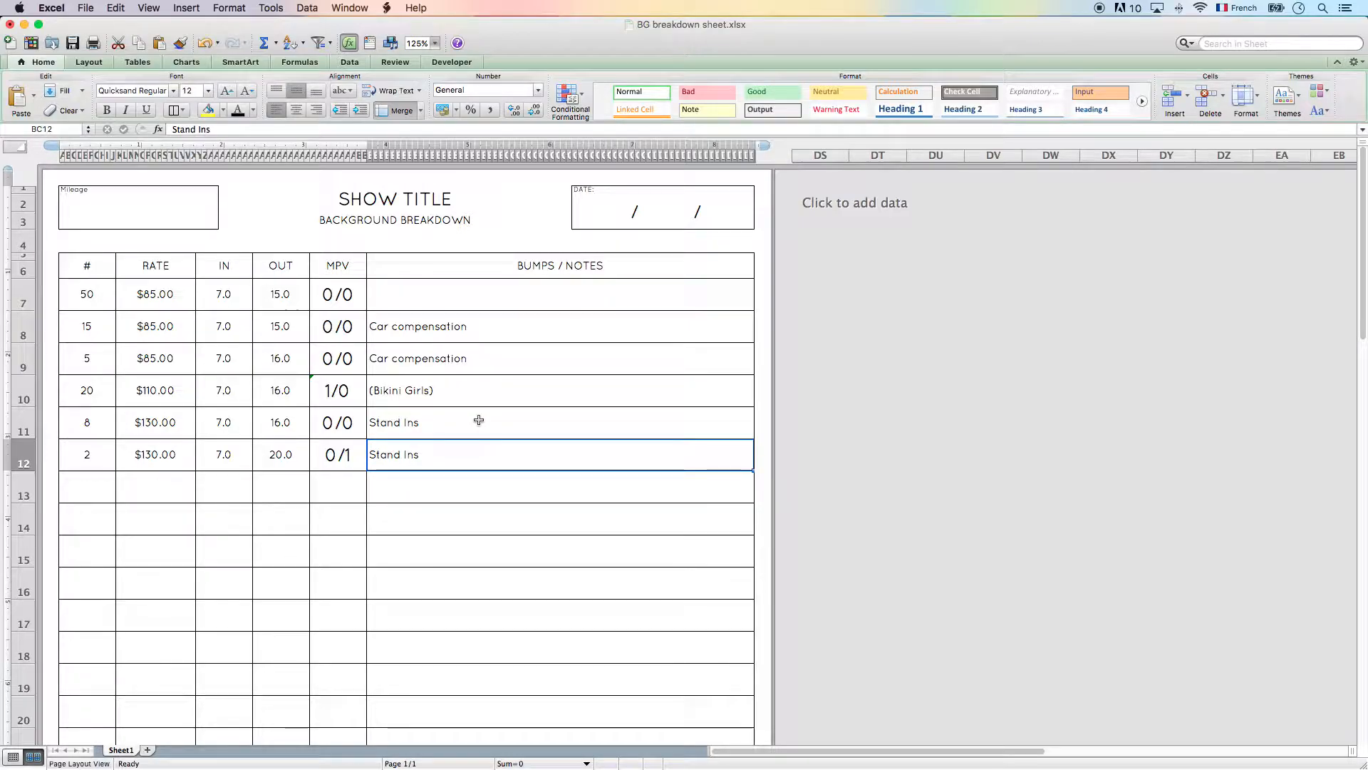
{"action": "double_click", "coordinate": [465, 455]}
{"action": "type", "text": ", Rain, Smoke"}
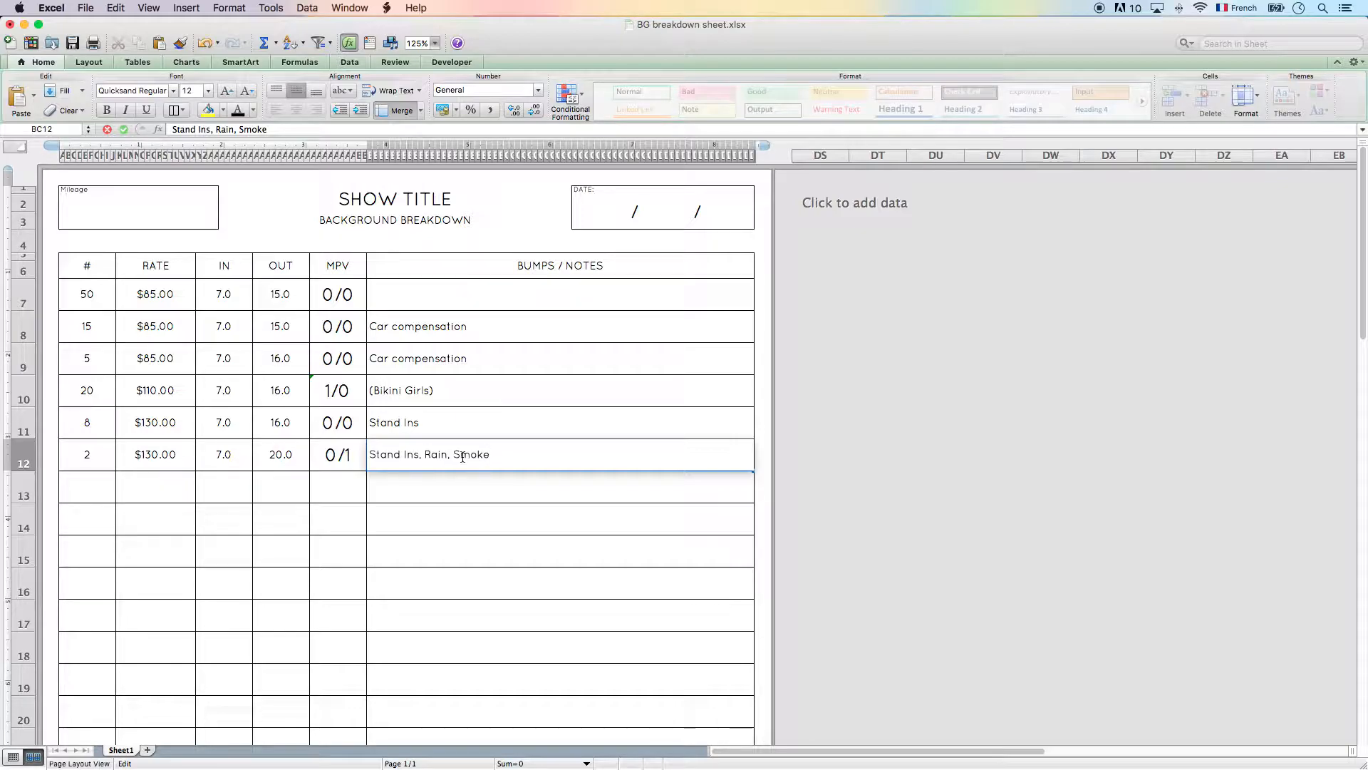
{"action": "type", "text": "ack"}
{"action": "left_click_drag", "start_coordinate": [559, 452], "coordinate": [490, 452]}
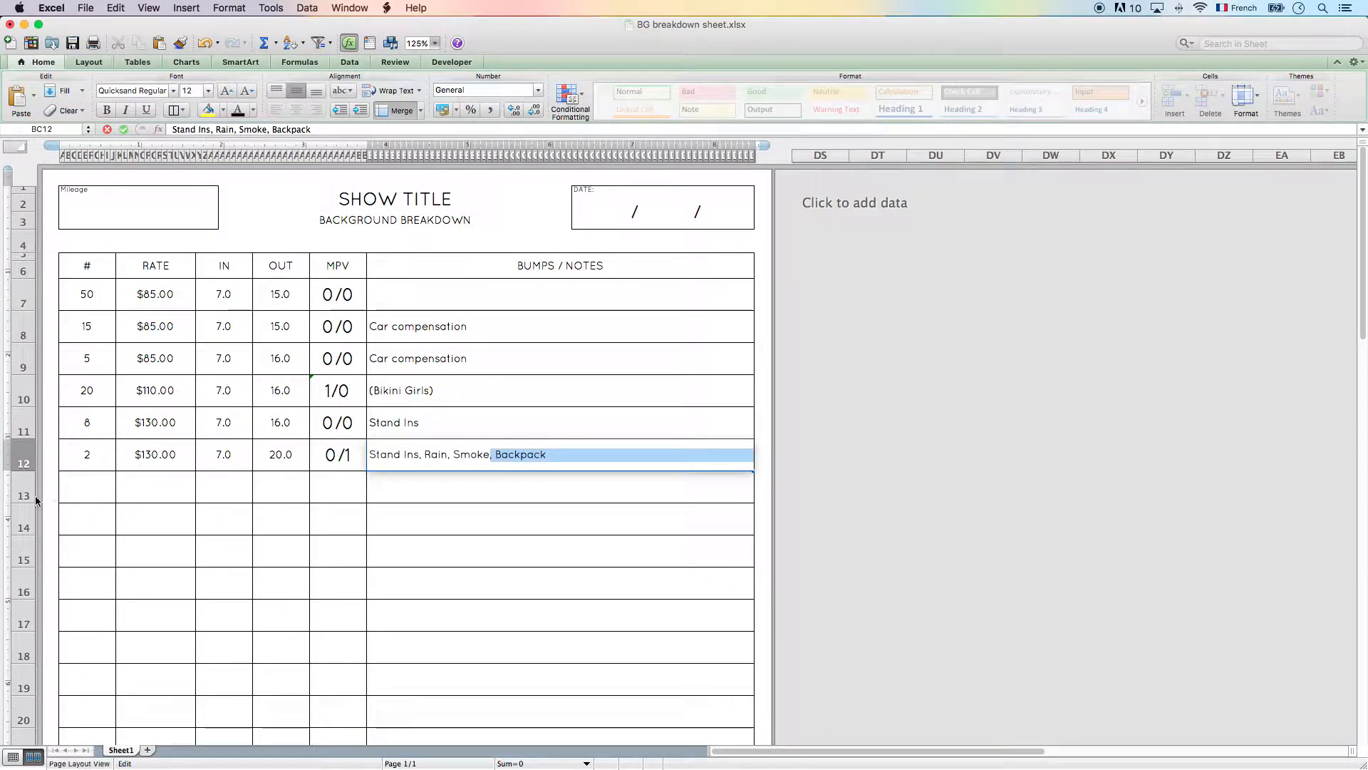
{"action": "left_click", "coordinate": [550, 460]}
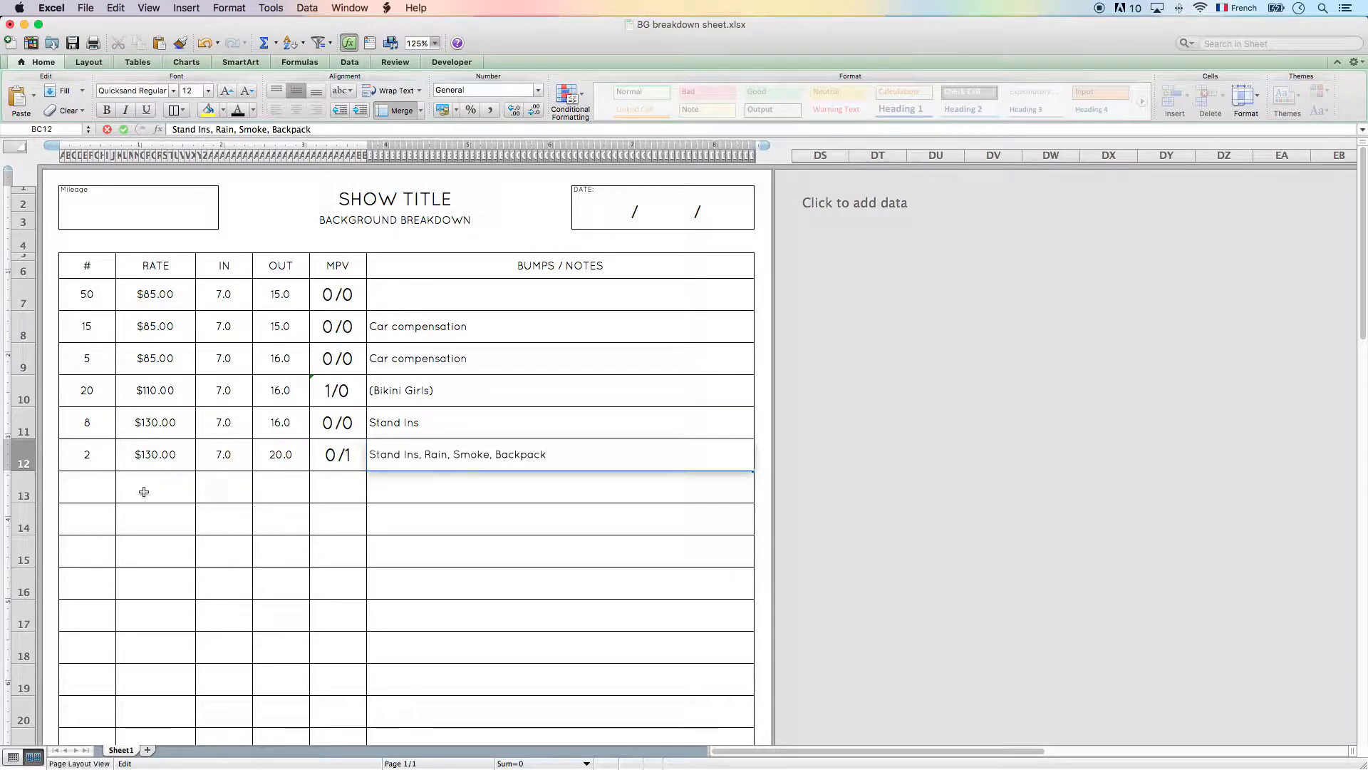
- Try # values of 1 in rows 12 and 13, and restore row 12 to 2 with row 13 empty
{"action": "left_click", "coordinate": [103, 458]}
{"action": "type", "text": "1"}
{"action": "key", "text": "Return"}
{"action": "type", "text": "1"}
{"action": "key", "text": "Right"}
{"action": "key", "text": "Right"}
{"action": "key", "text": "Right"}
{"action": "key", "text": "Right"}
{"action": "key", "text": "Up"}
{"action": "key", "text": "Left"}
{"action": "key", "text": "Left"}
{"action": "key", "text": "Left"}
{"action": "key", "text": "Left"}
{"action": "type", "text": "2"}
{"action": "key", "text": "Return"}
{"action": "key", "text": "Up"}
{"action": "key", "text": "Down"}
{"action": "key", "text": "BackSpace"}
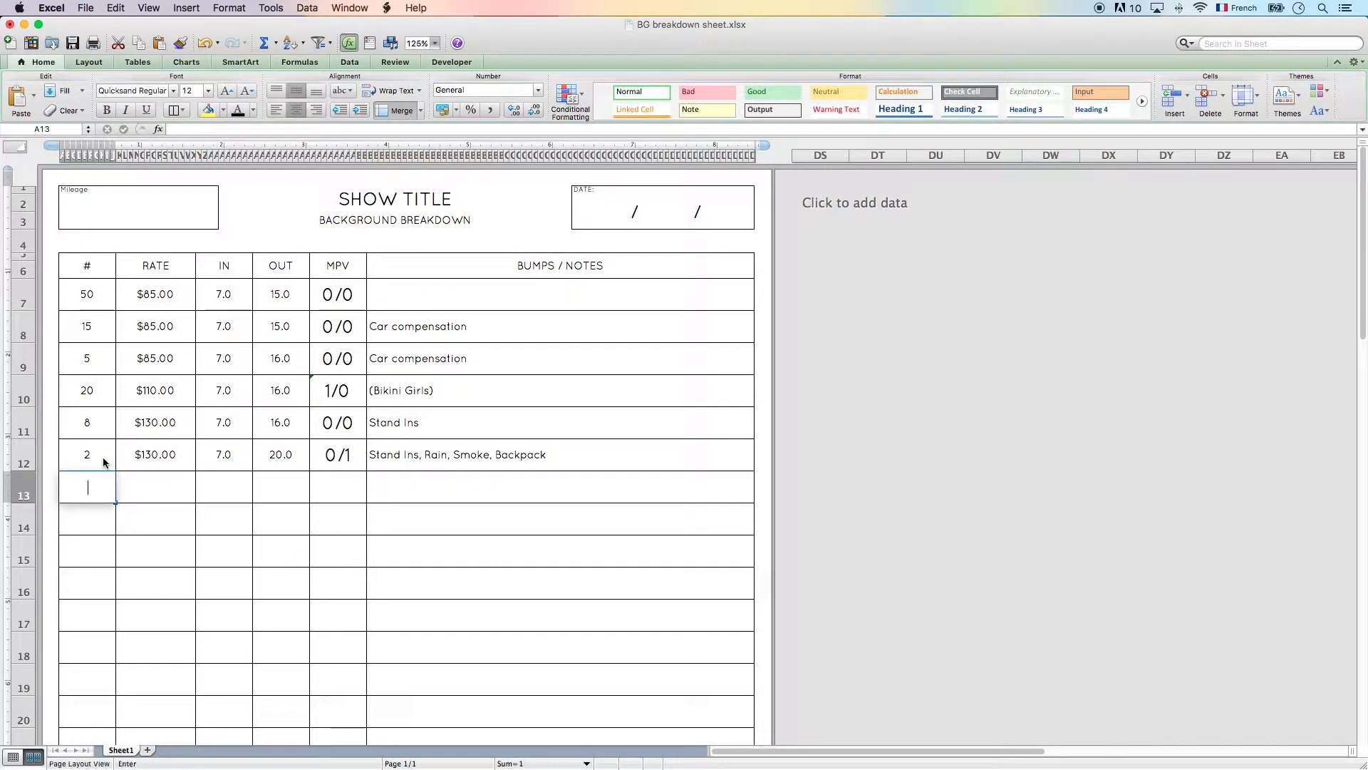
{"action": "key", "text": "Return"}
{"action": "double_click", "coordinate": [551, 457]}
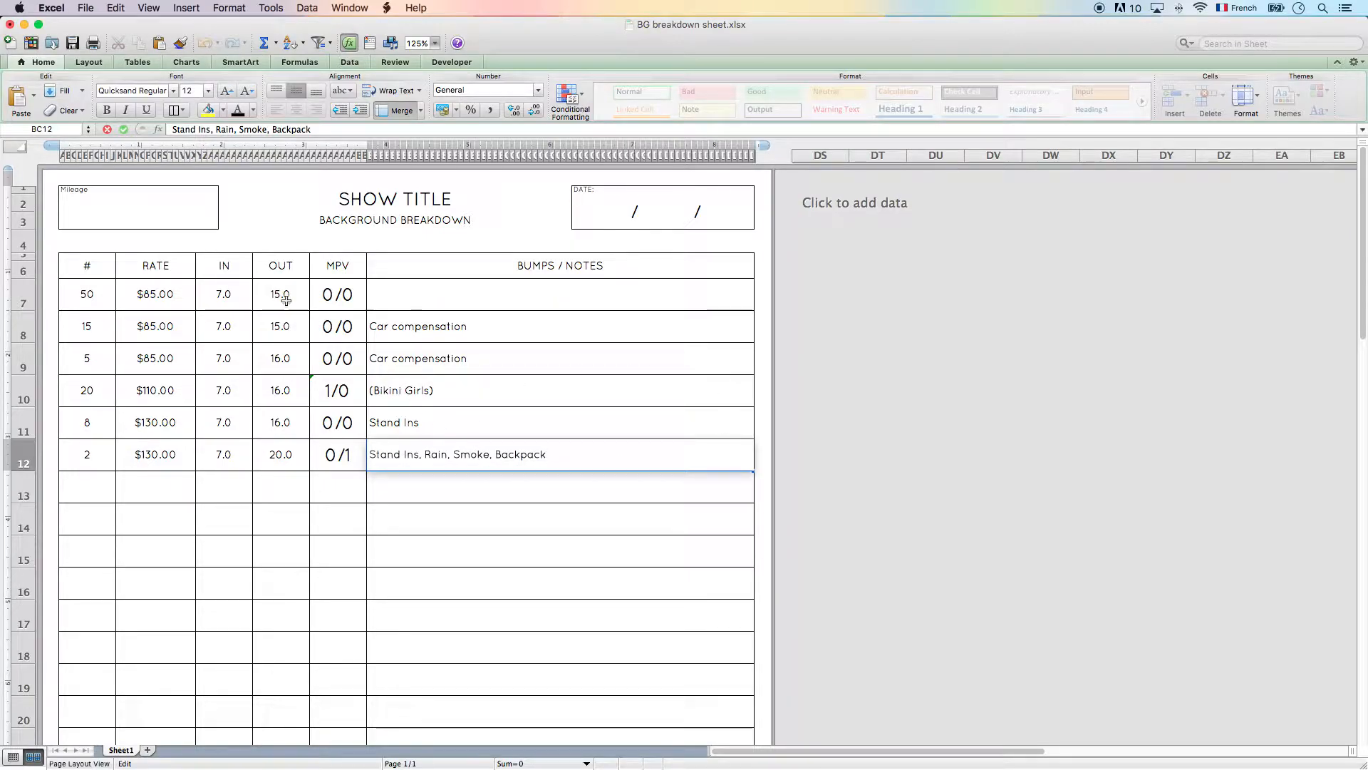
- Enter 35 as the value in the Mileage box of the sheet header
{"action": "left_click", "coordinate": [169, 203]}
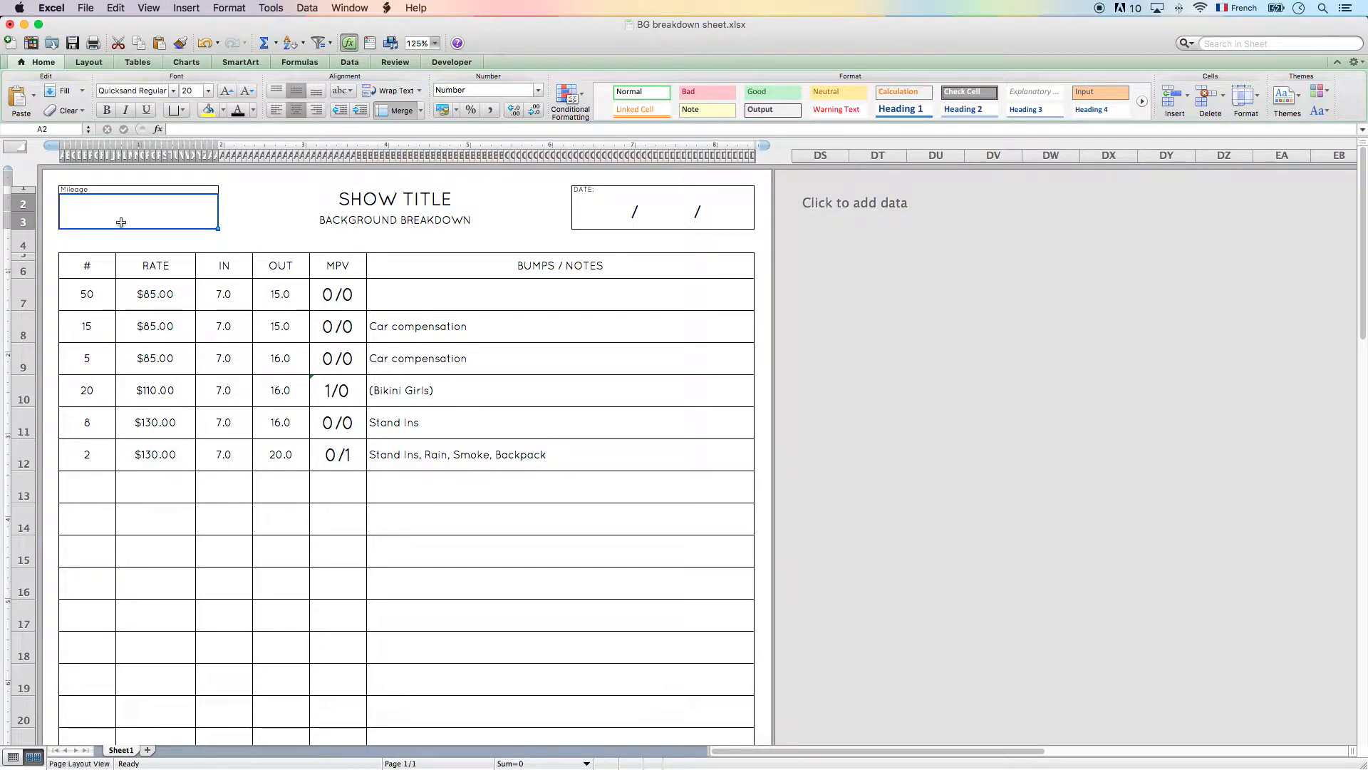
{"action": "type", "text": "35"}
{"action": "key", "text": "Return"}
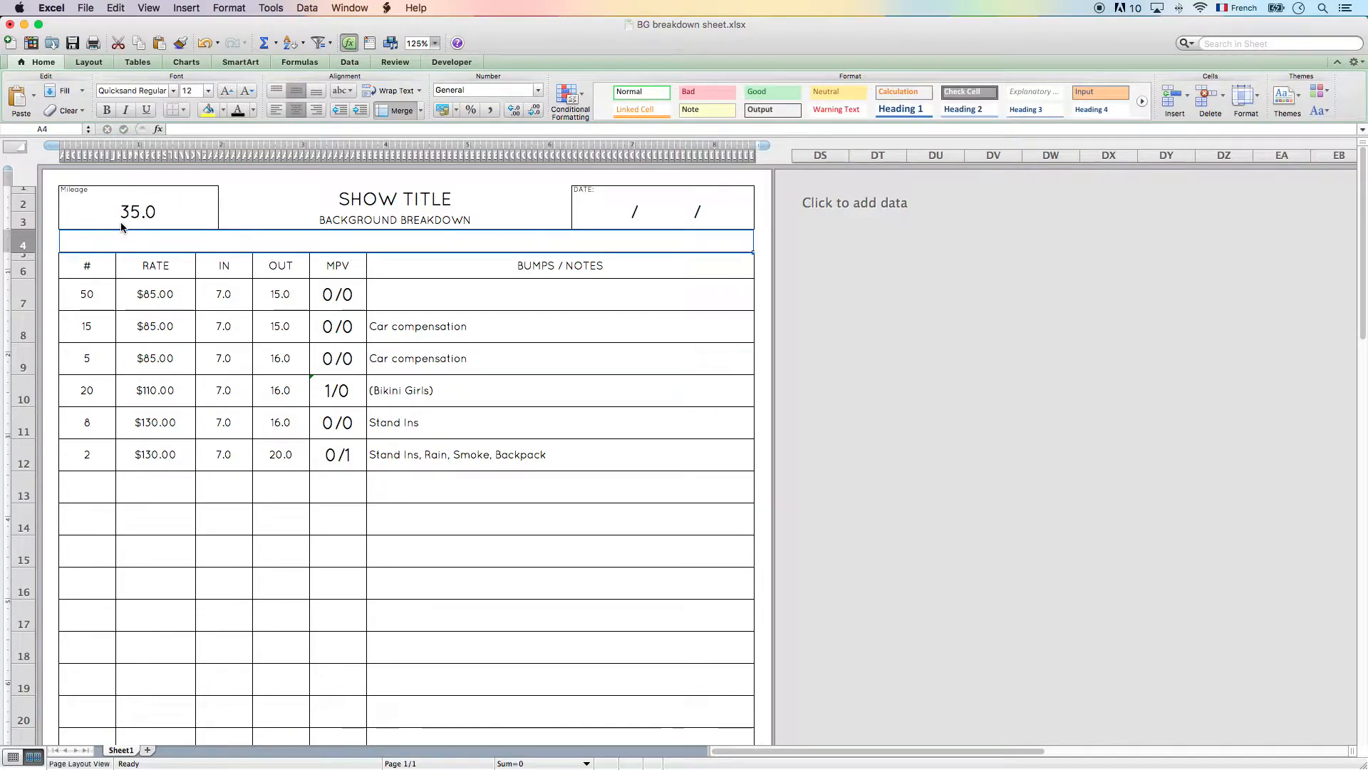
{"action": "left_click", "coordinate": [117, 283]}
{"action": "left_click_drag", "start_coordinate": [117, 283], "coordinate": [327, 498]}
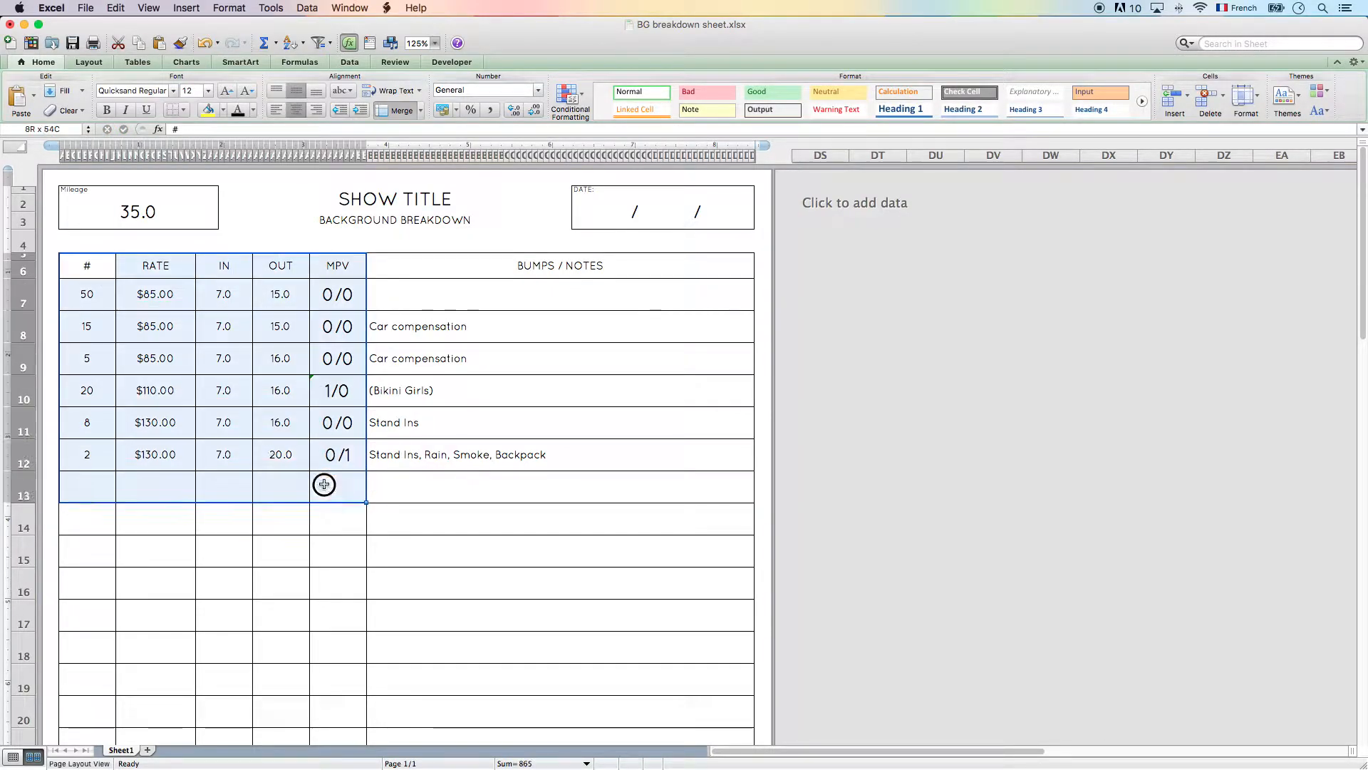
{"action": "left_click", "coordinate": [372, 580]}
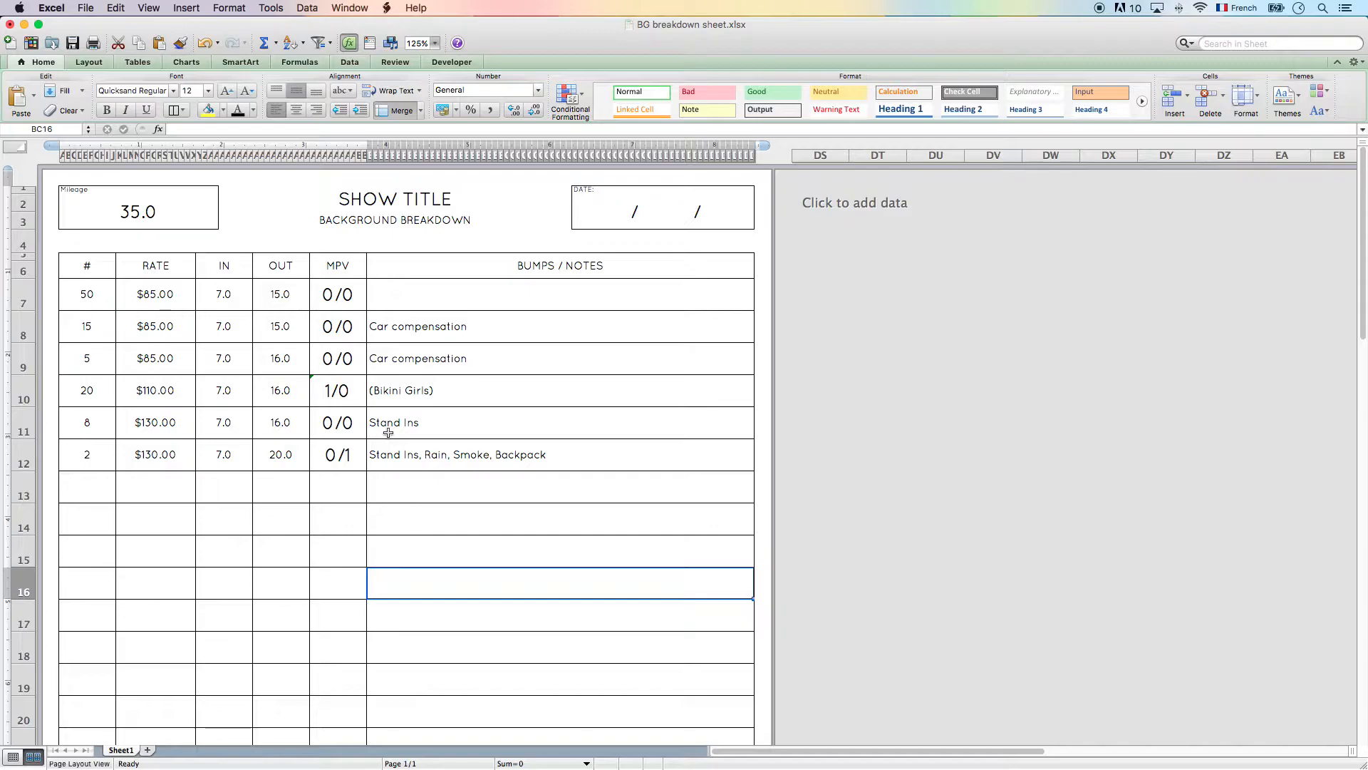
- Set the Mileage value in the sheet header to 70
{"action": "left_click", "coordinate": [155, 212]}
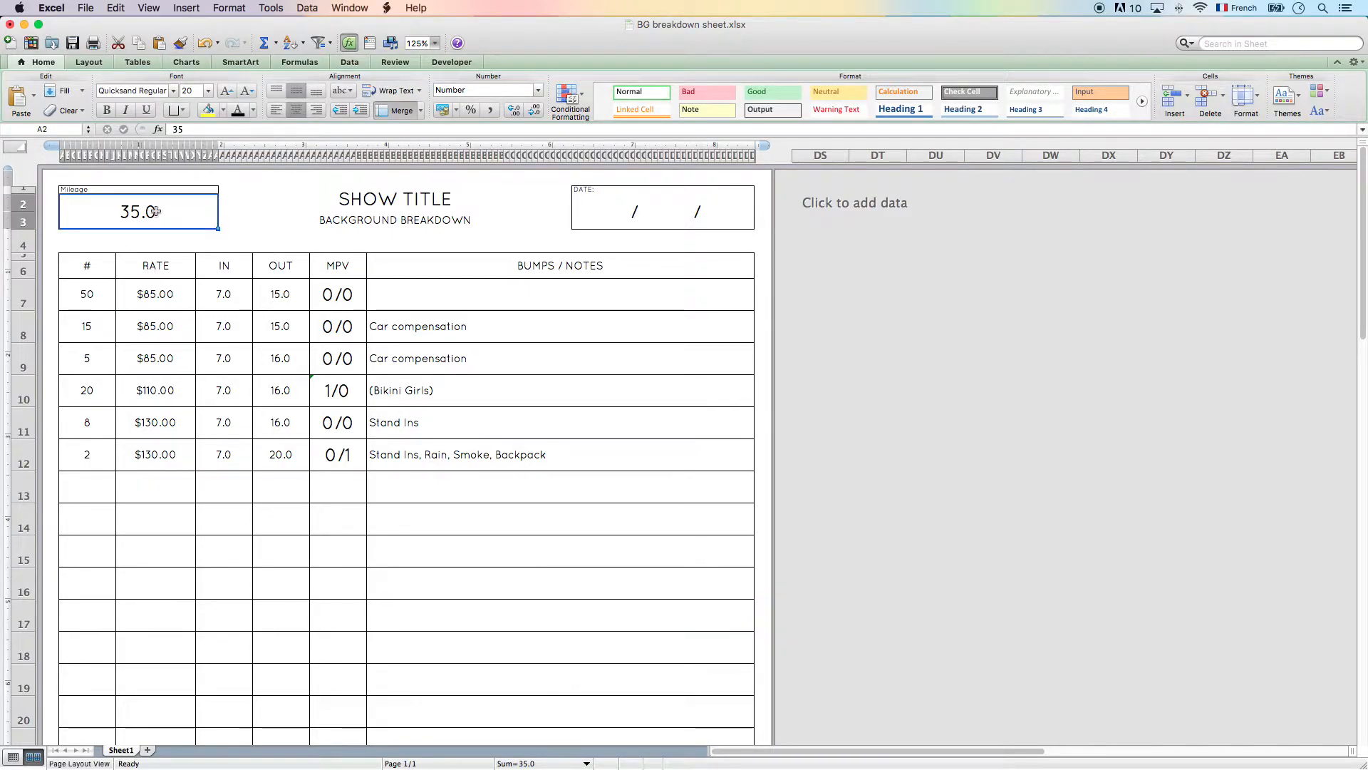
{"action": "type", "text": "70"}
{"action": "key", "text": "Return"}
{"action": "left_click", "coordinate": [157, 215]}
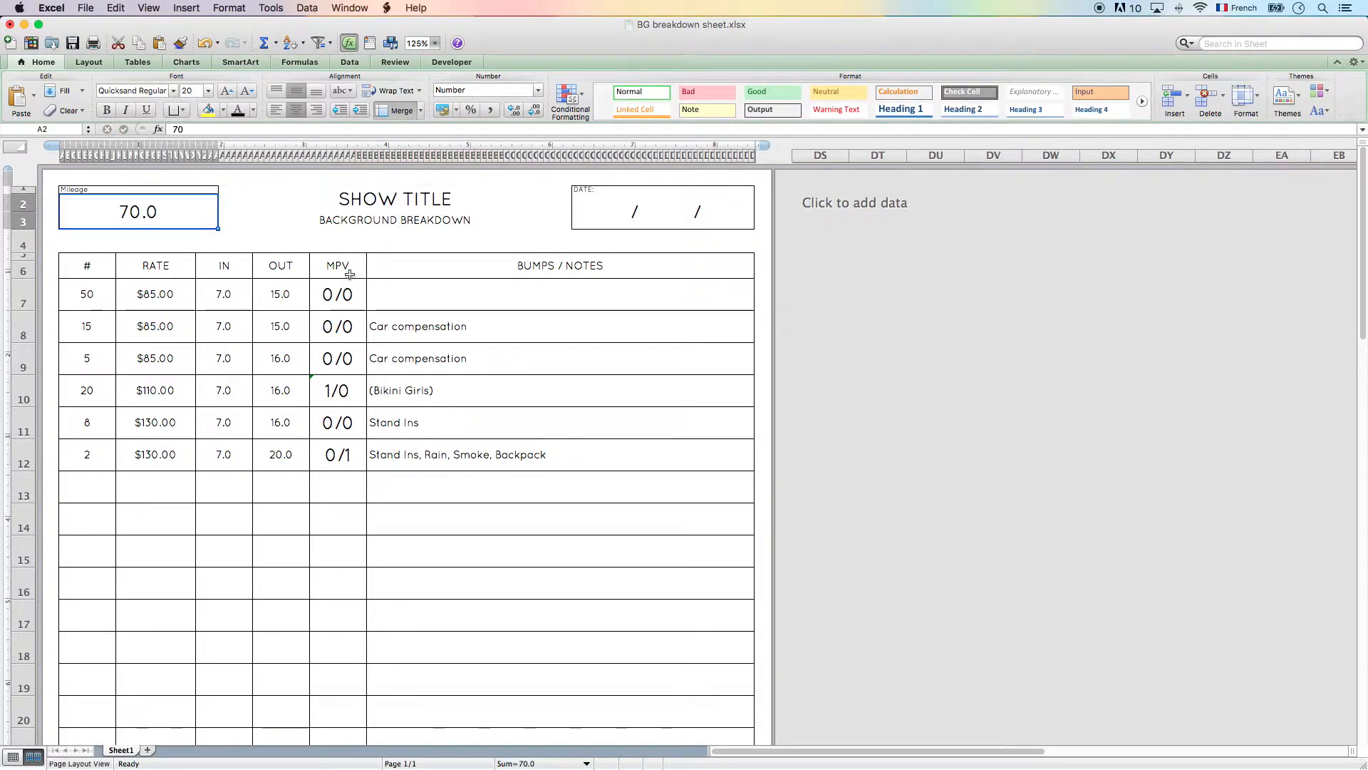